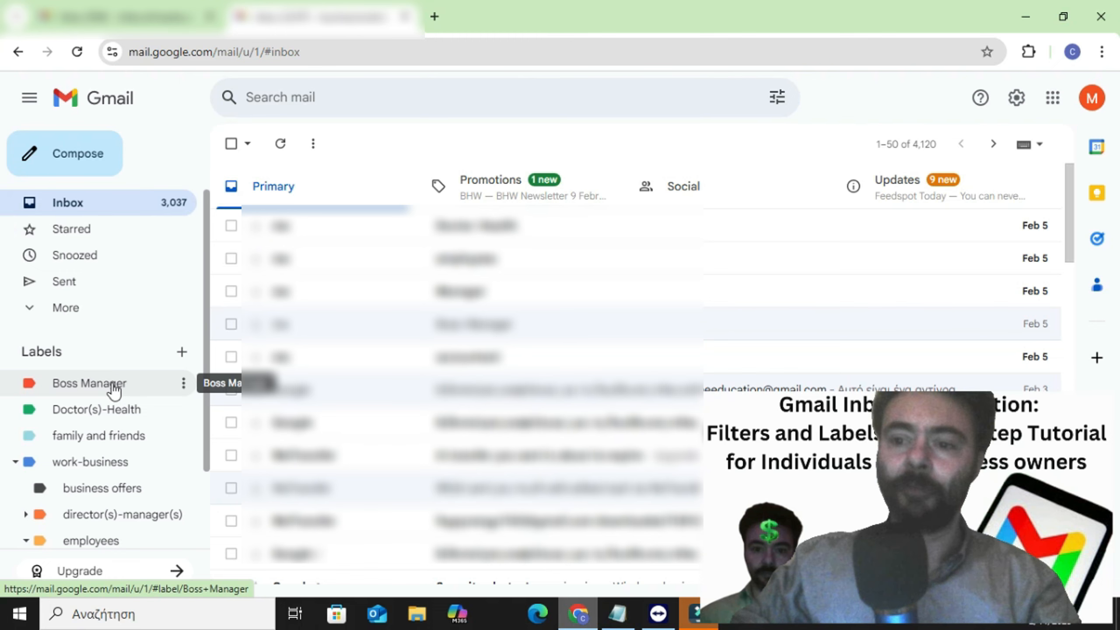
Switch to the other Gmail account's inbox and create a new label named Boss.
left_click(164, 14)
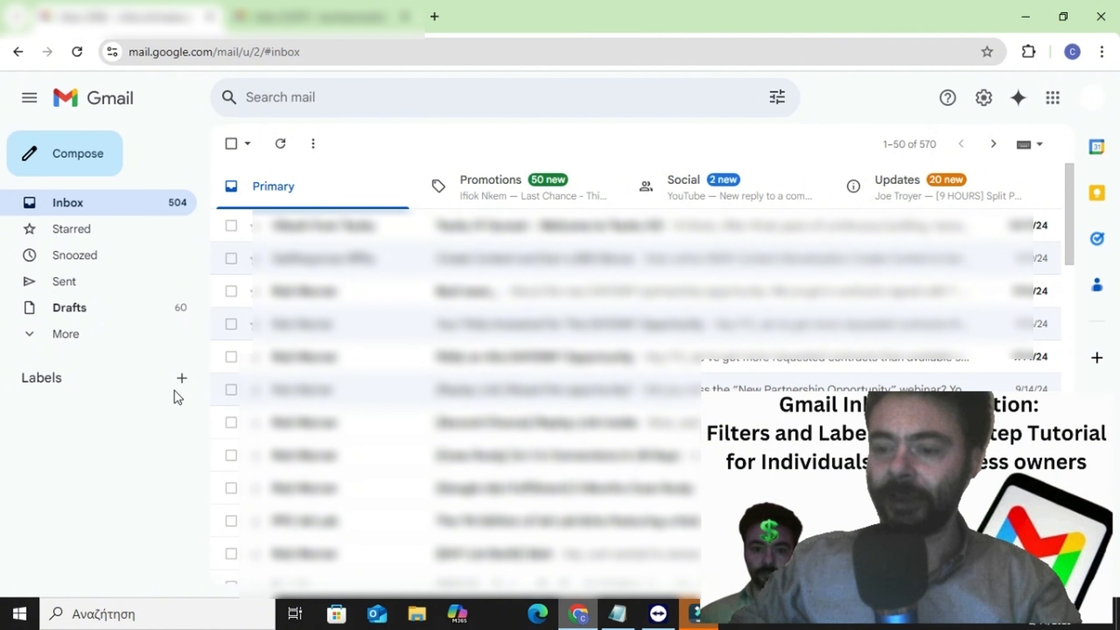
left_click(181, 379)
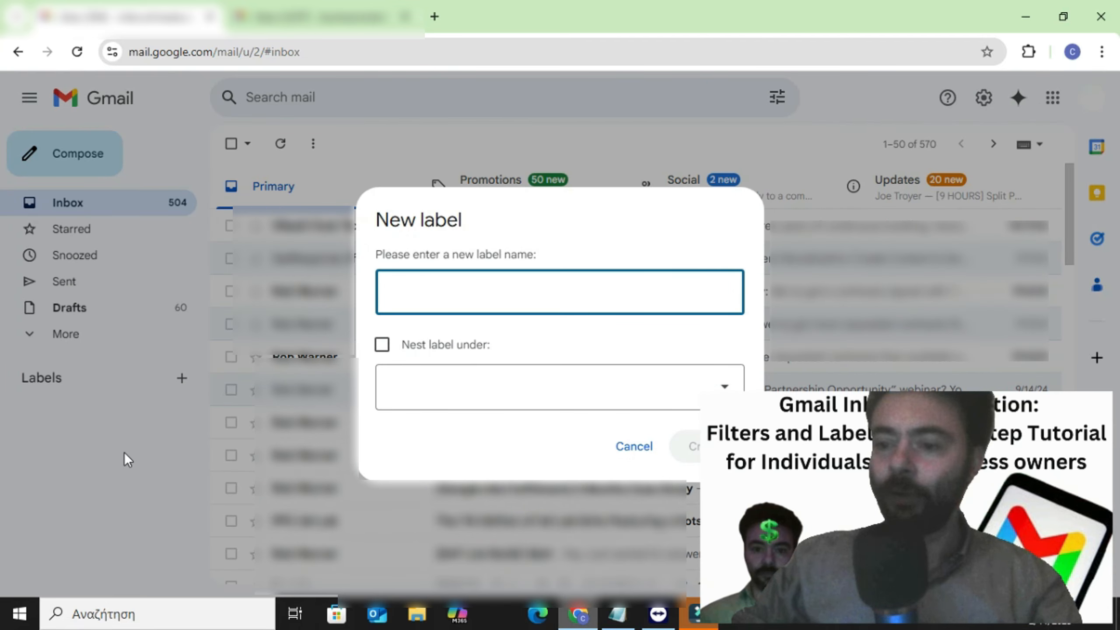
type("Boss")
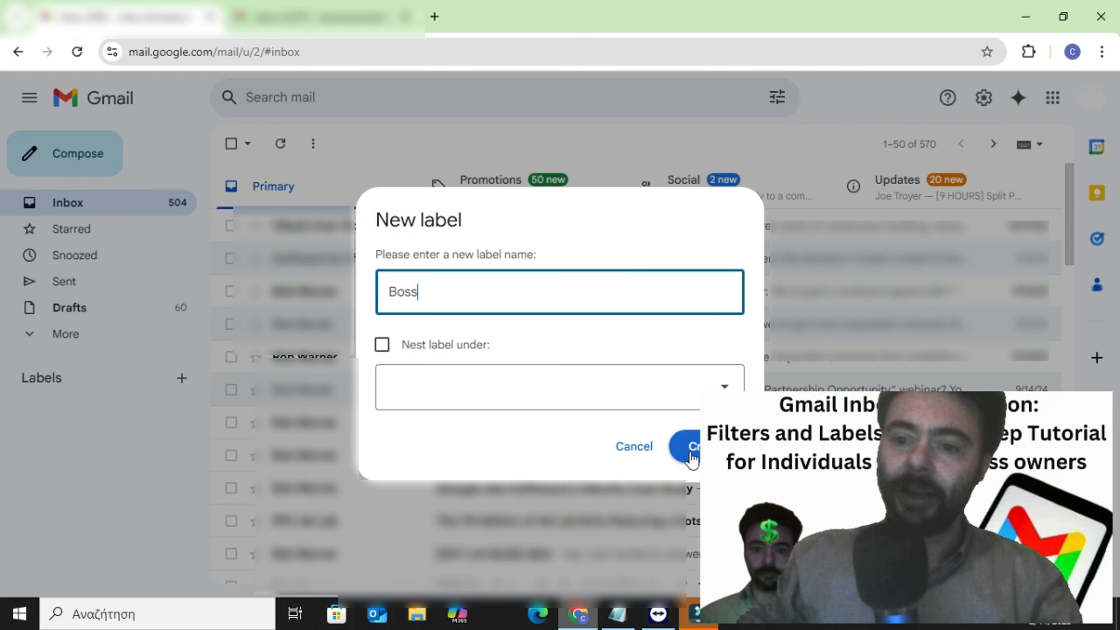
left_click(691, 455)
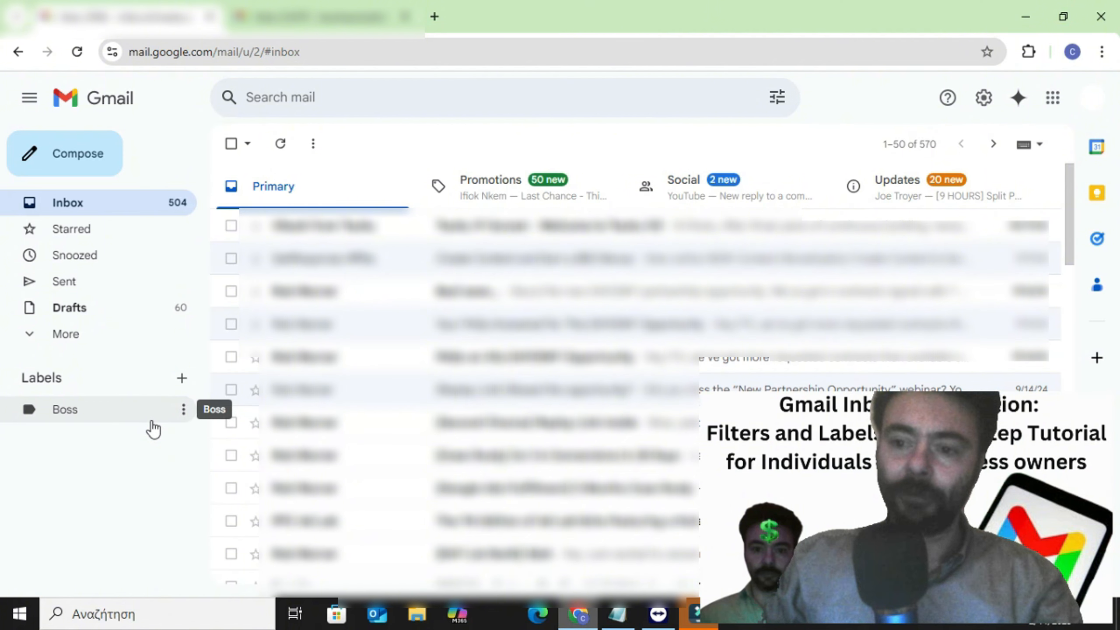
Set the Boss label's color to the solid blue swatch and dismiss the notification.
left_click(184, 413)
left_click(137, 449)
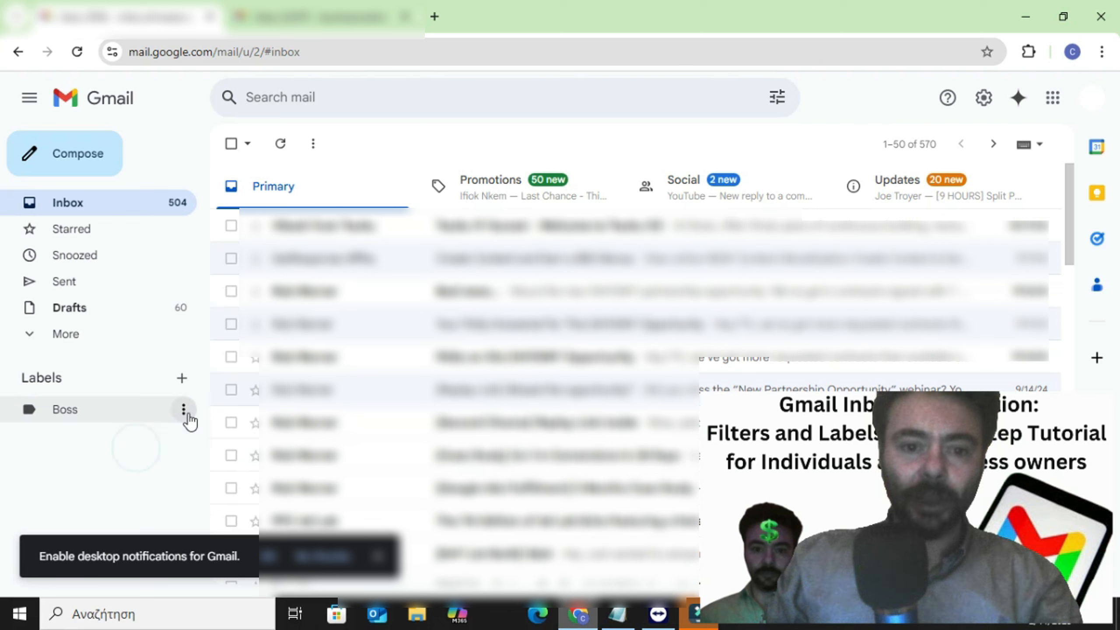
left_click(185, 413)
mouse_move(245, 285)
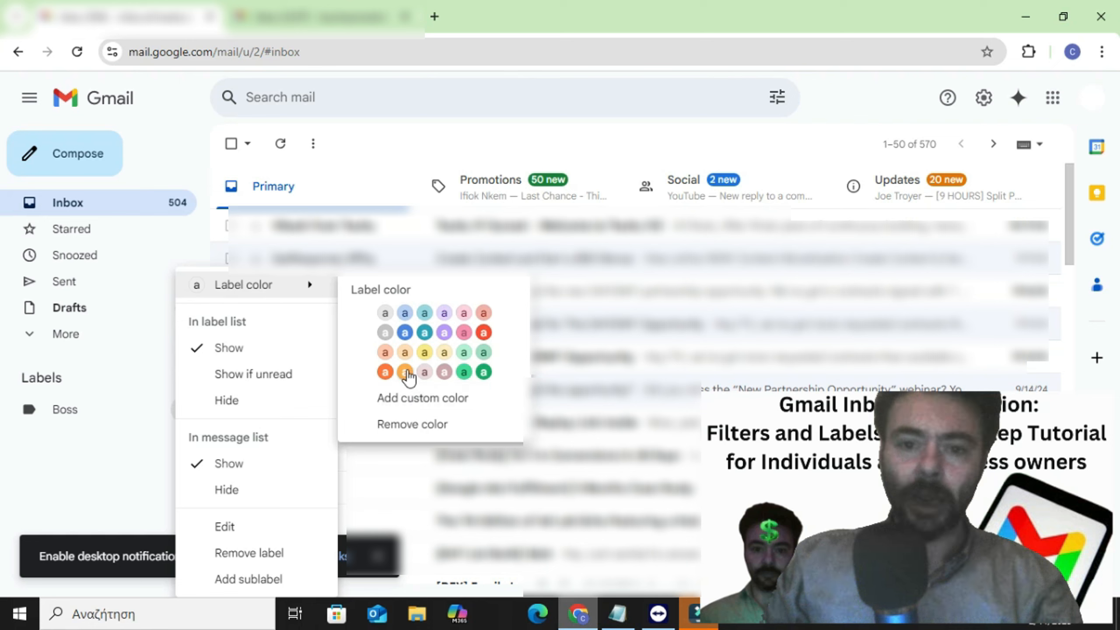
left_click(405, 333)
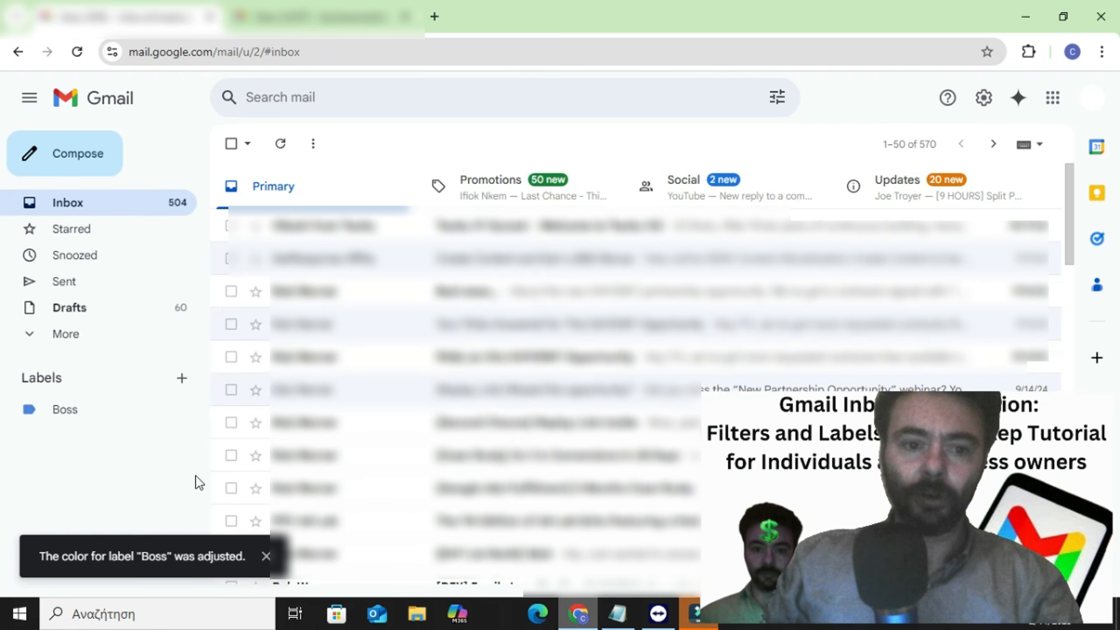
left_click(265, 556)
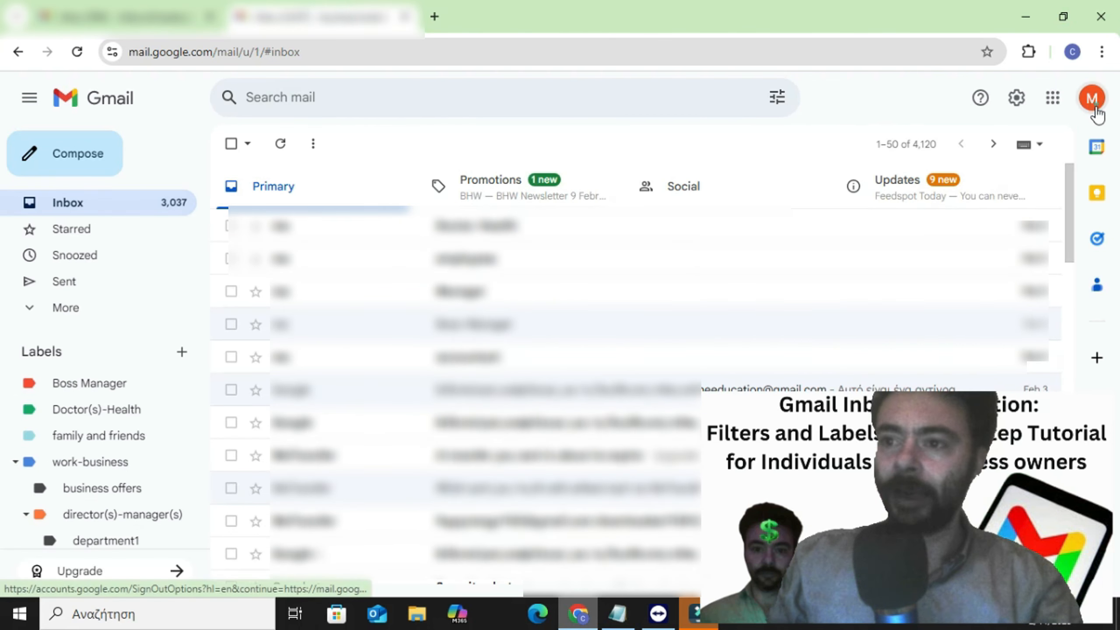
Copy the e-mail address of the sending account from its Google Account details.
left_click(1089, 105)
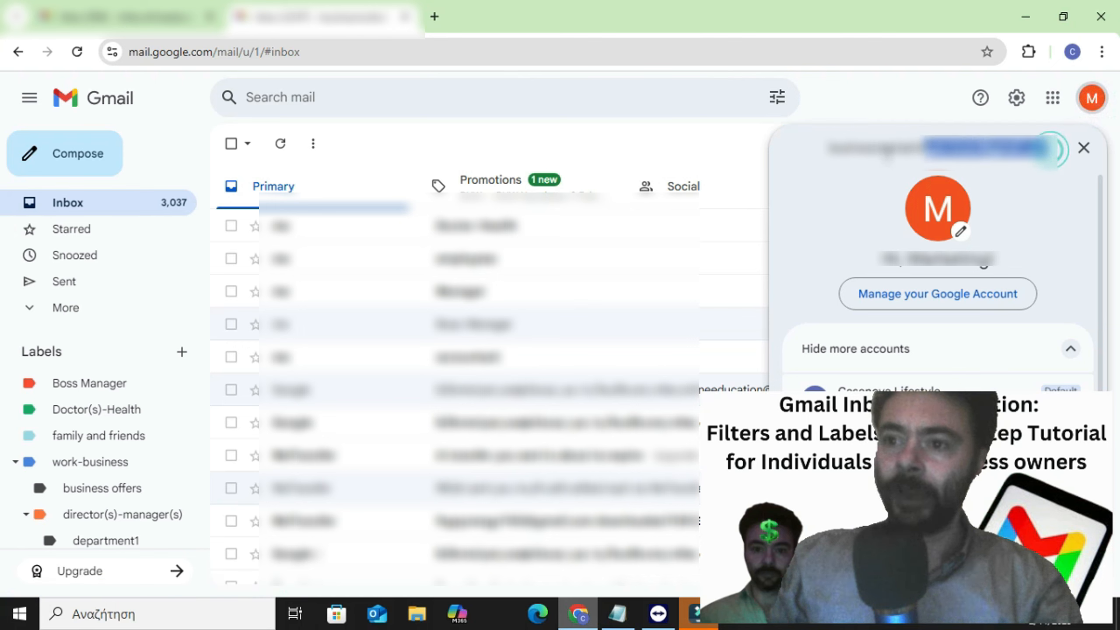
right_click(833, 150)
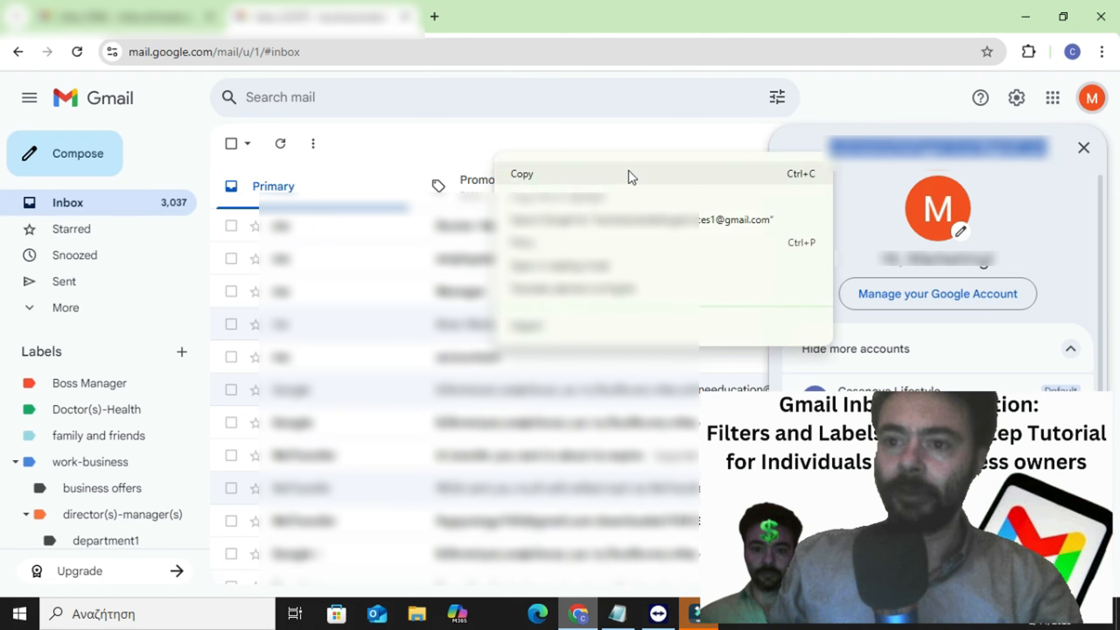
left_click(521, 174)
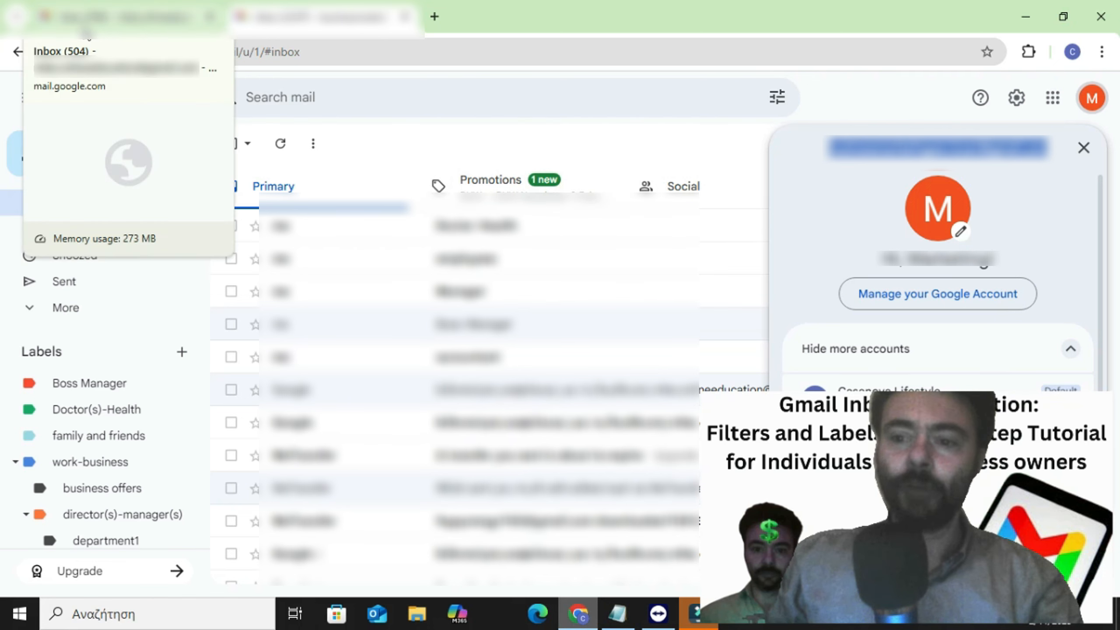
Switch back to the account with the Boss label and start a new filter under Filters and Blocked Addresses in its settings.
left_click(91, 17)
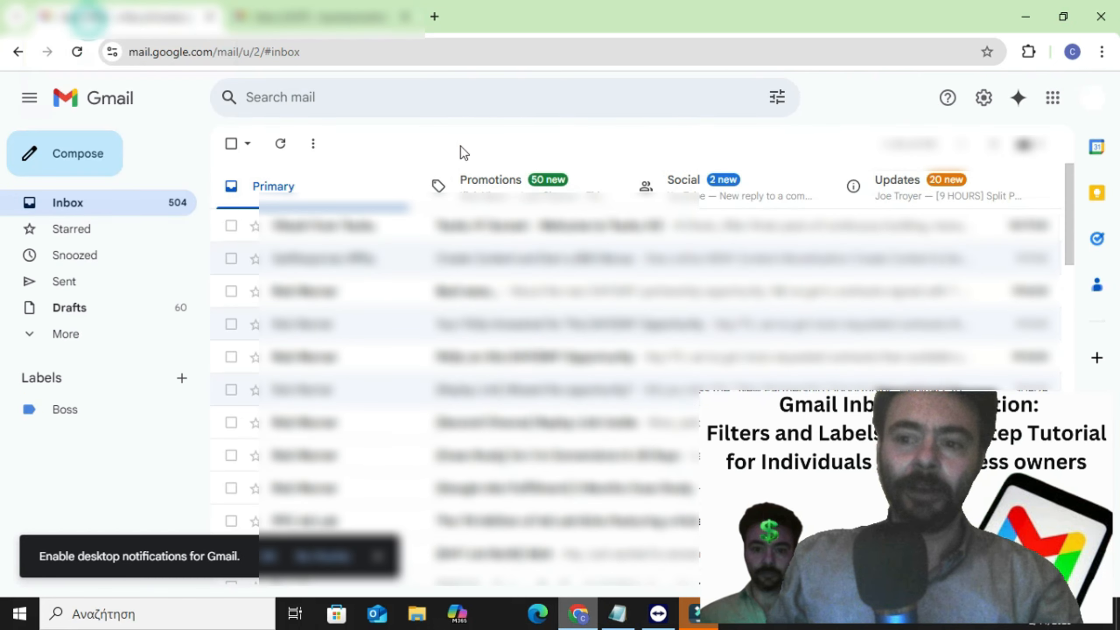
left_click(986, 101)
left_click(986, 101)
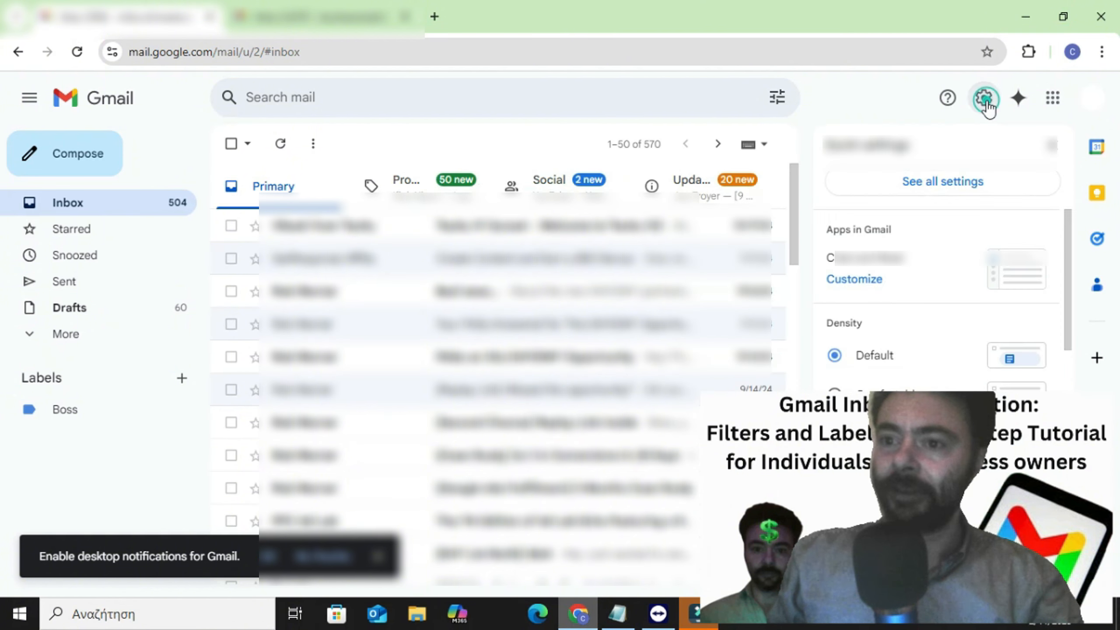
left_click(951, 183)
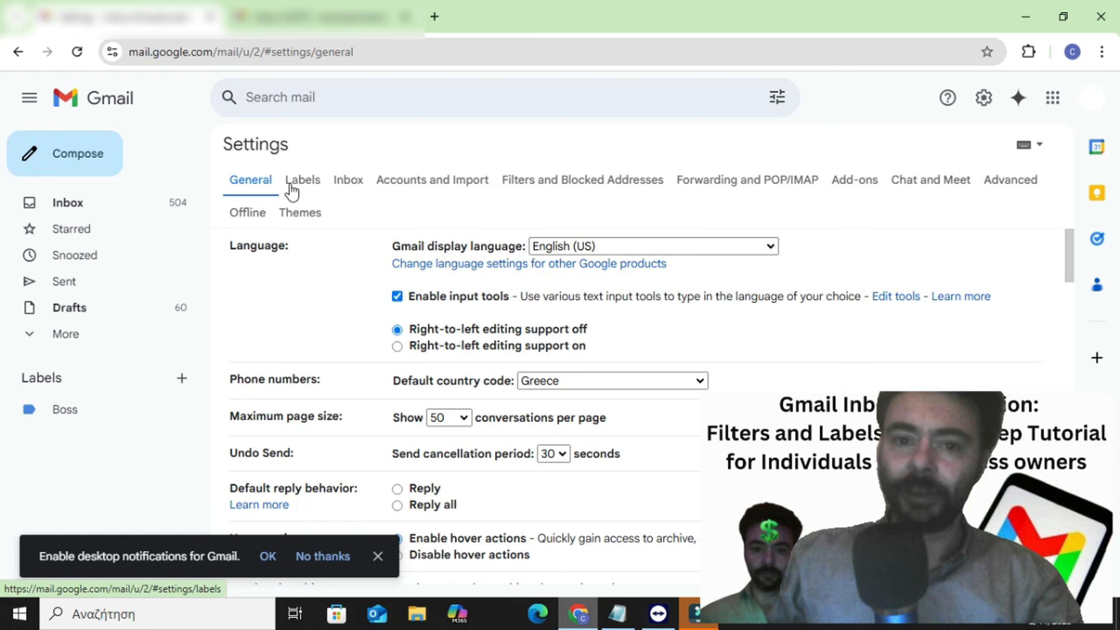
left_click(571, 183)
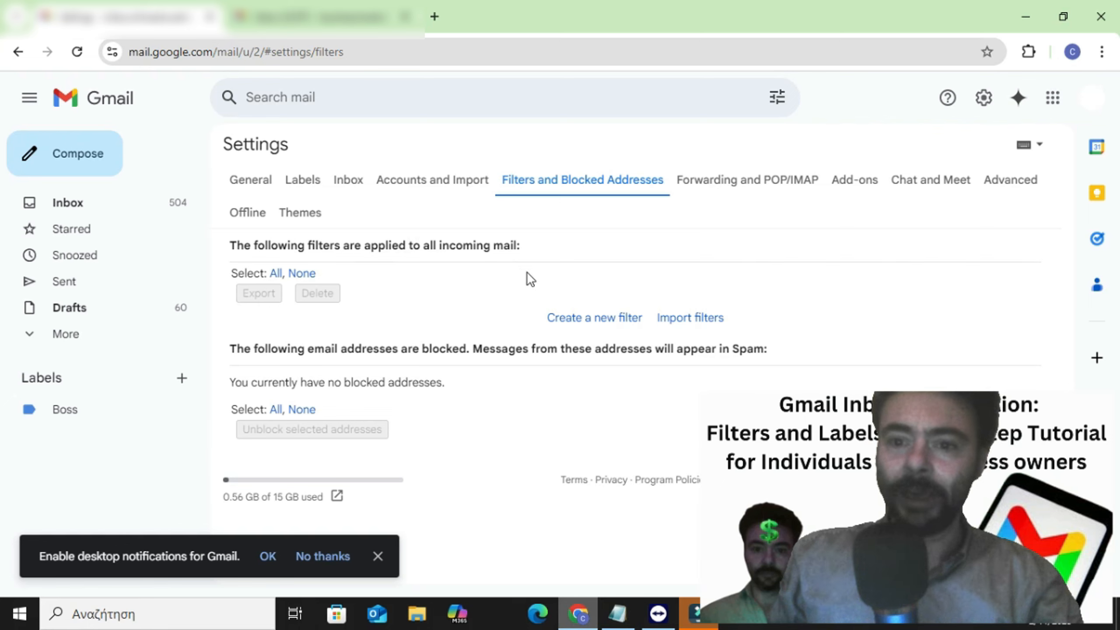
left_click(611, 329)
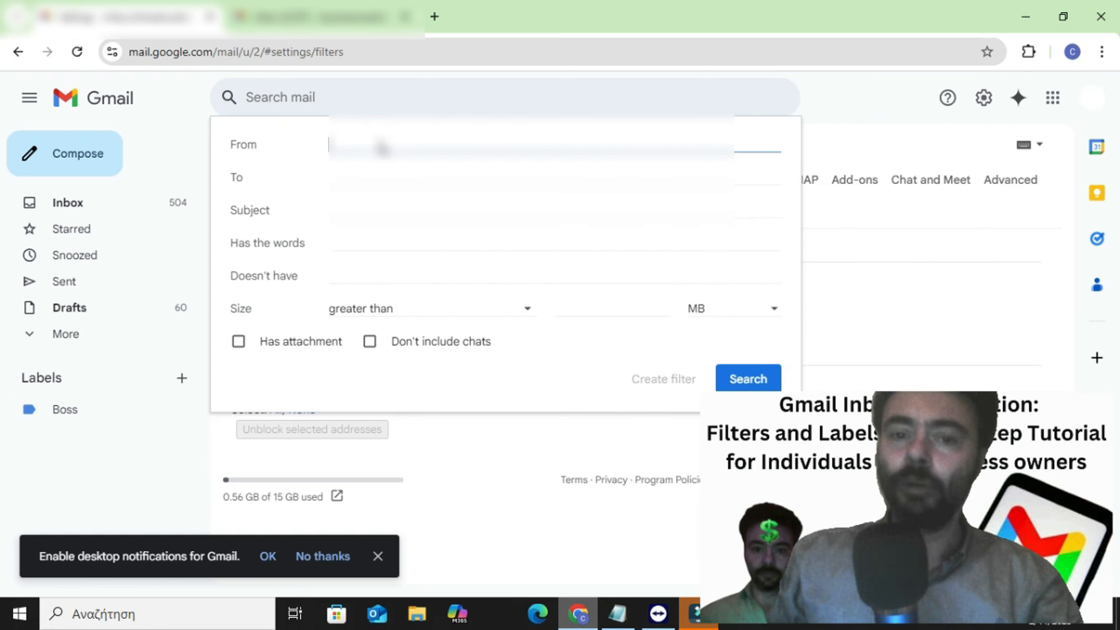
Paste the copied e-mail address as the filter's From criterion and continue to the filter actions.
right_click(380, 149)
left_click(407, 306)
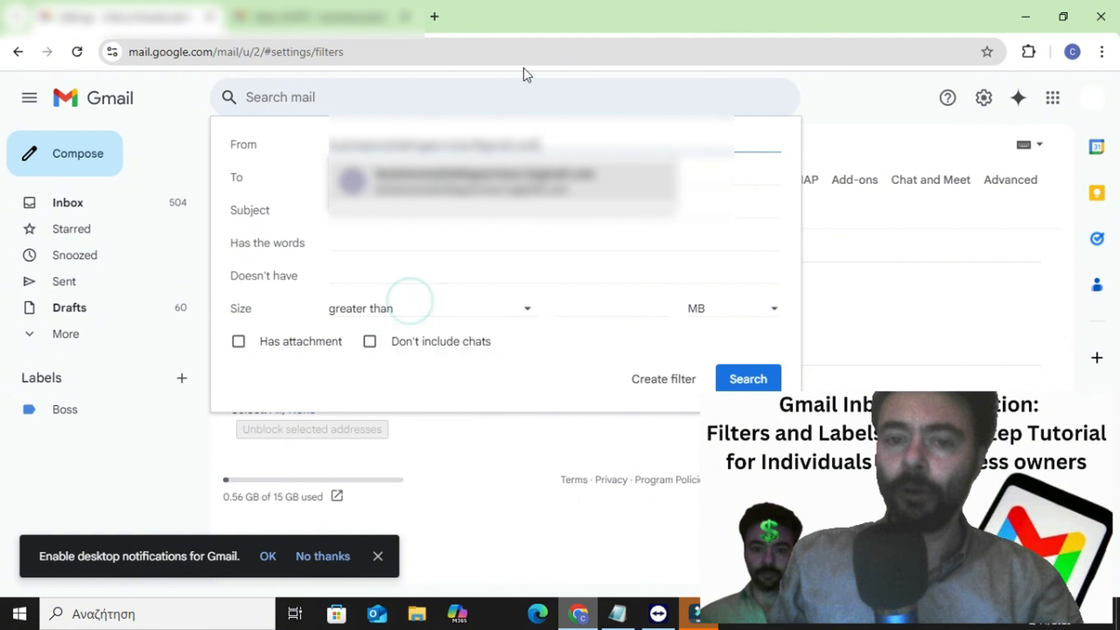
left_click(309, 197)
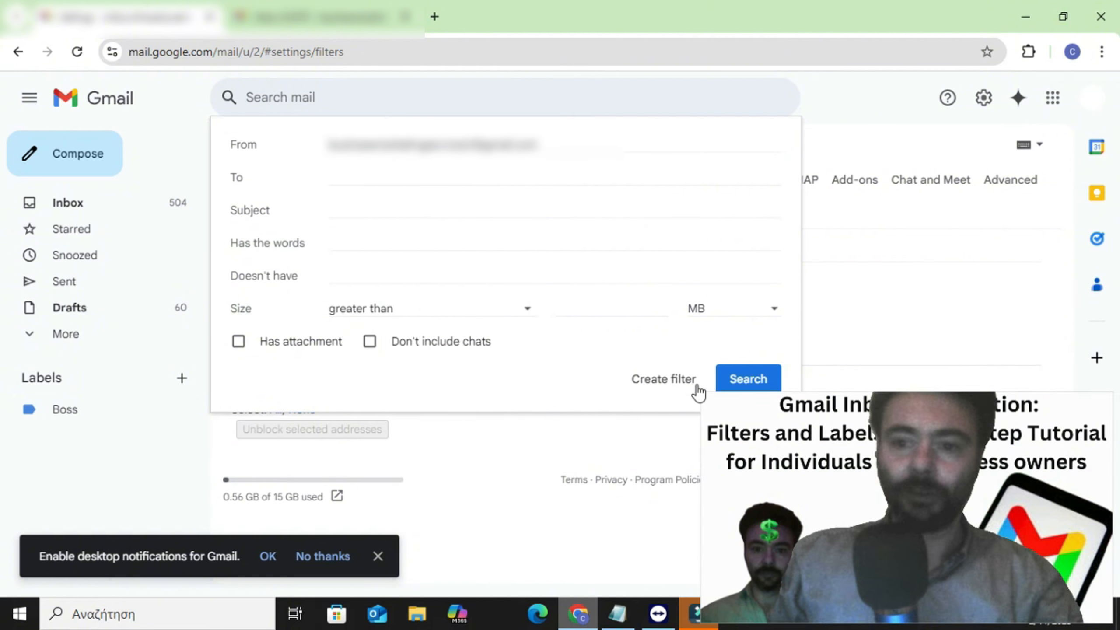
left_click(656, 386)
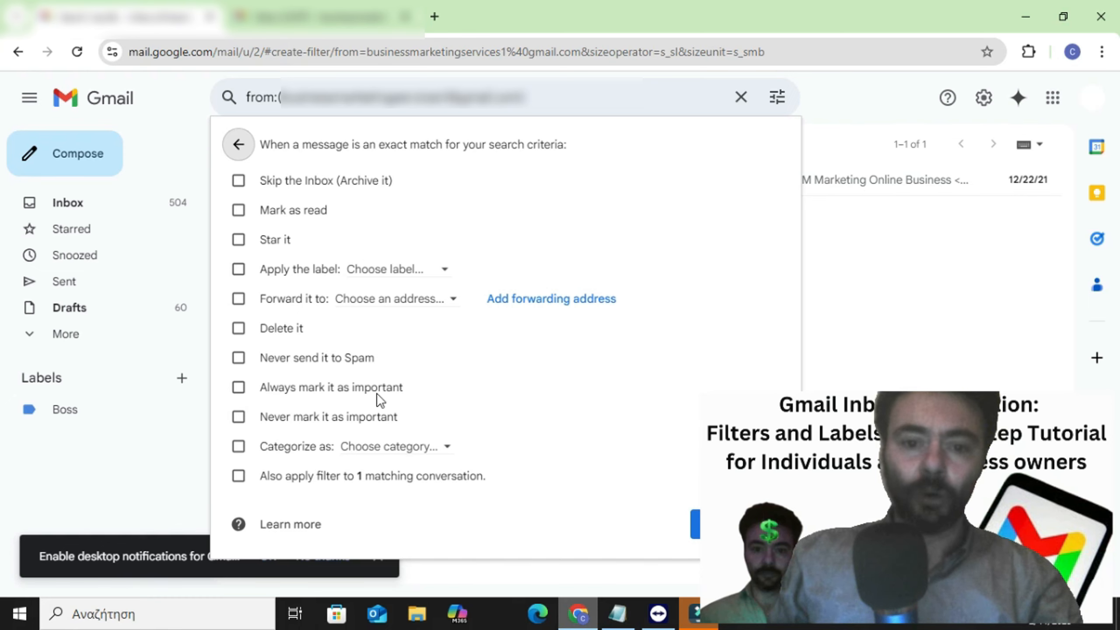
Set the filter to never send messages to Spam, star them, apply the label Boss, and also apply to the matching conversation.
left_click(237, 360)
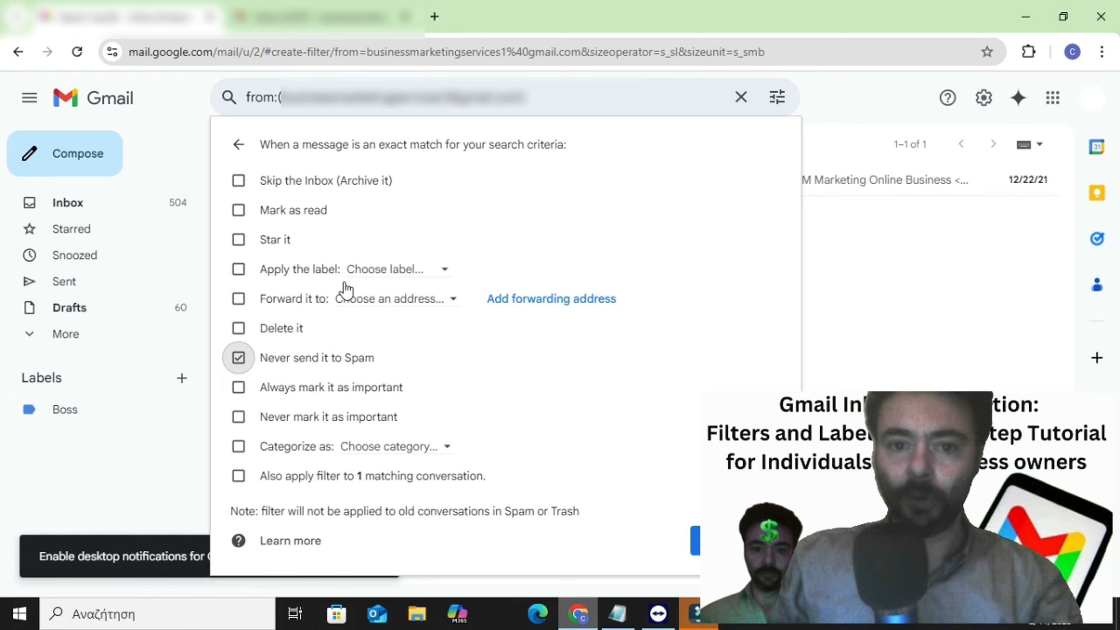
left_click(238, 242)
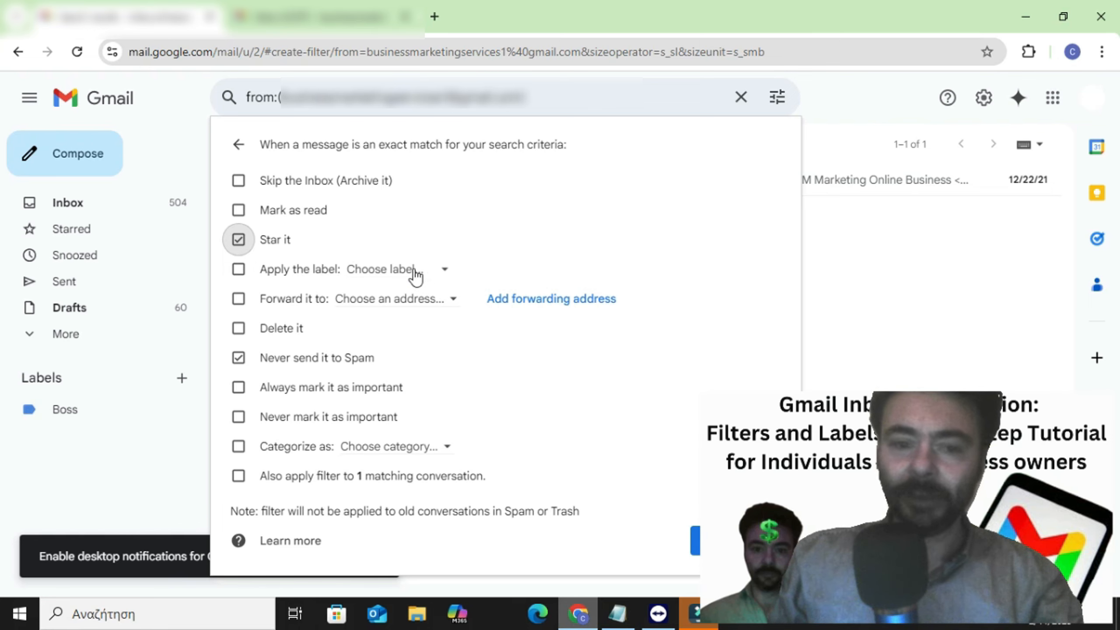
left_click(434, 274)
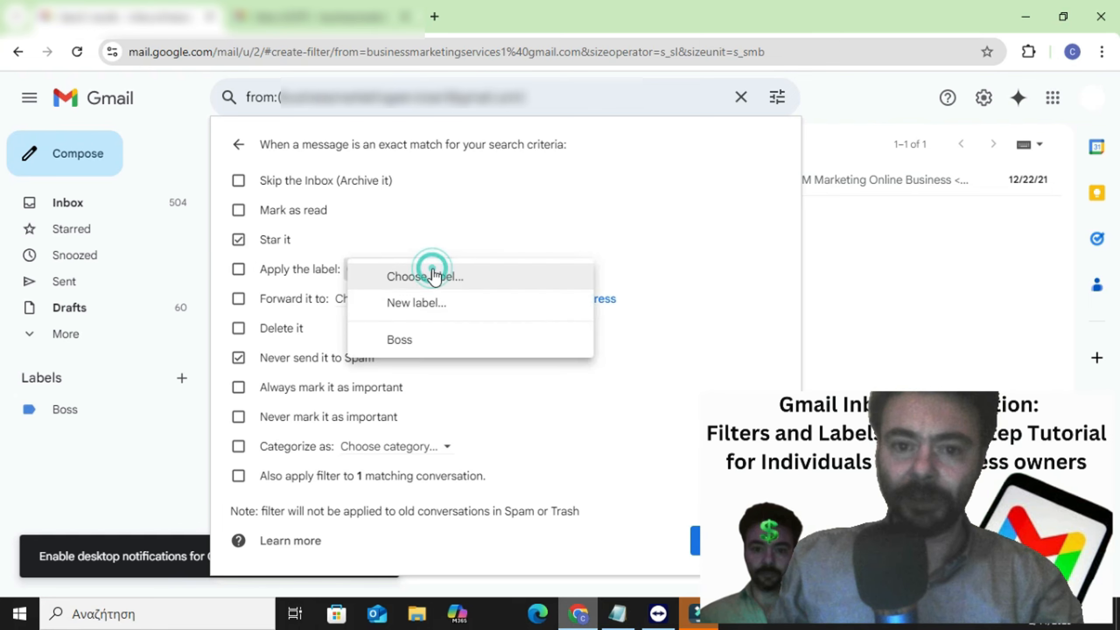
left_click(402, 346)
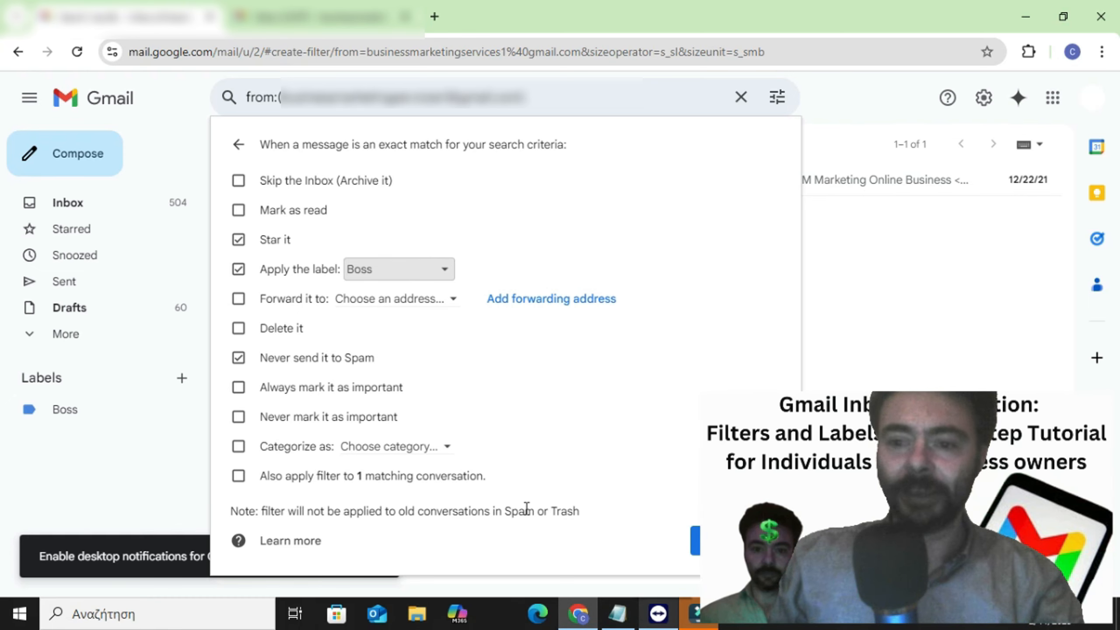
left_click(238, 477)
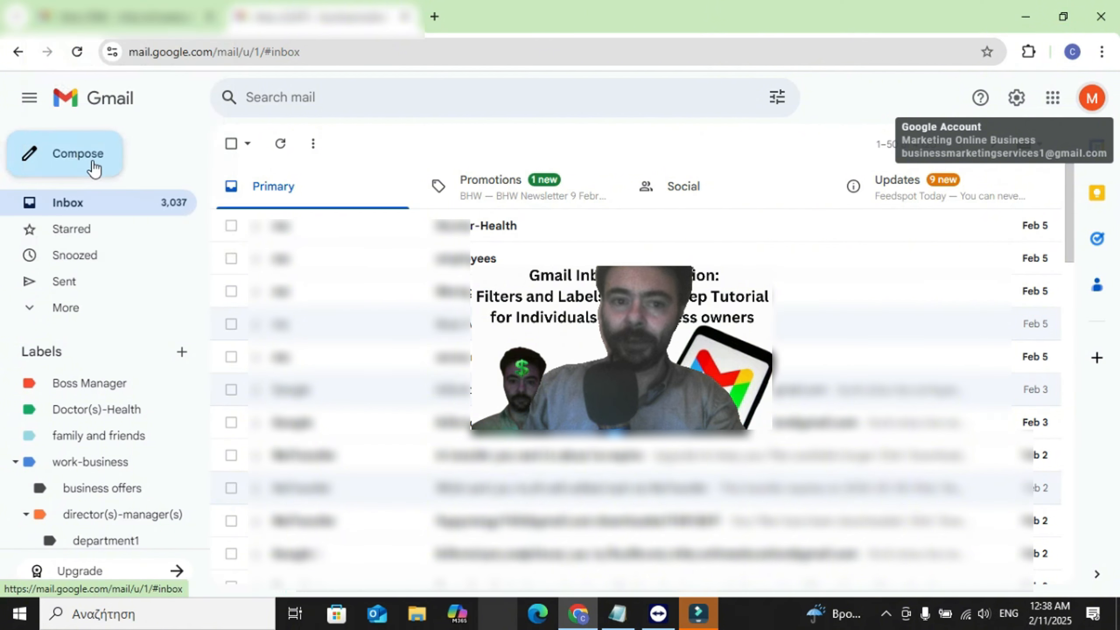
From the sending account, send the labelled account a test e-mail with the subject "boss" and the body "boss".
left_click(79, 152)
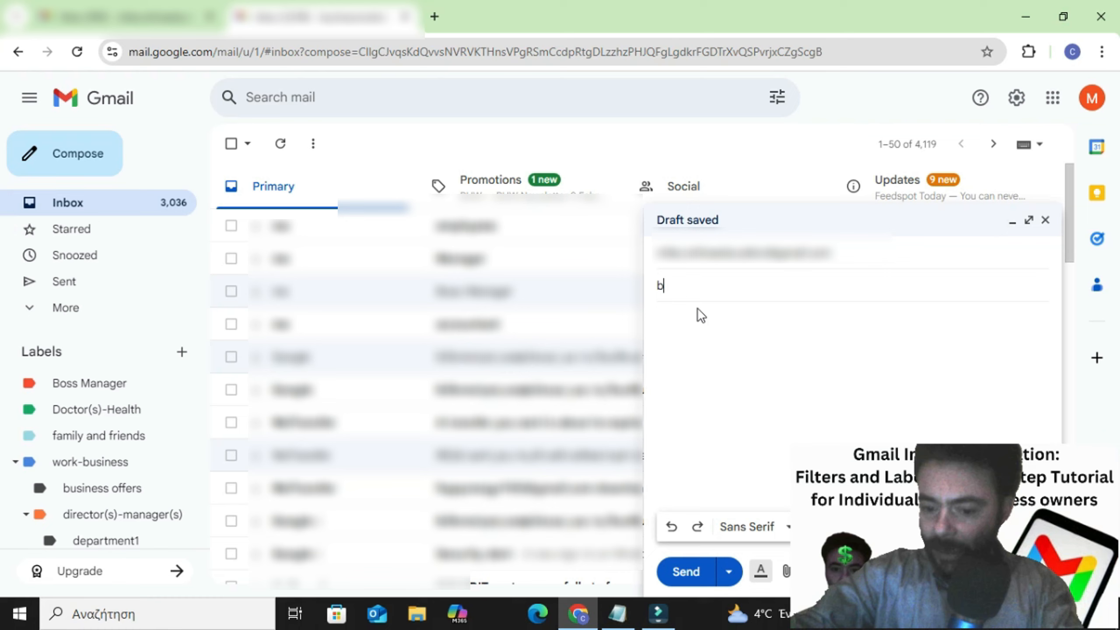
type("oss")
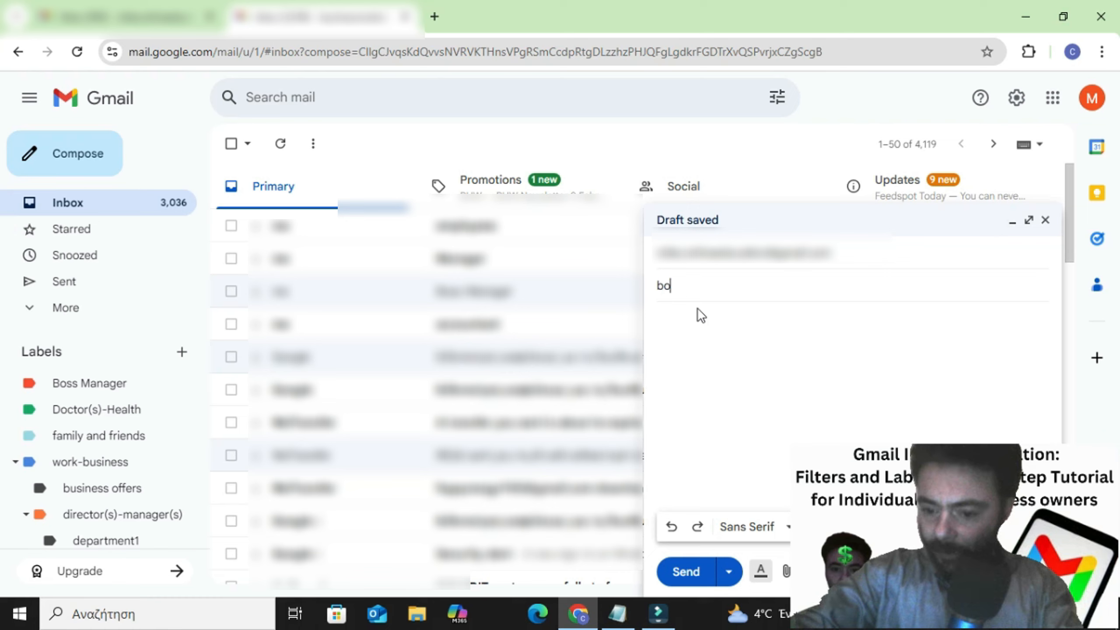
left_click(768, 380)
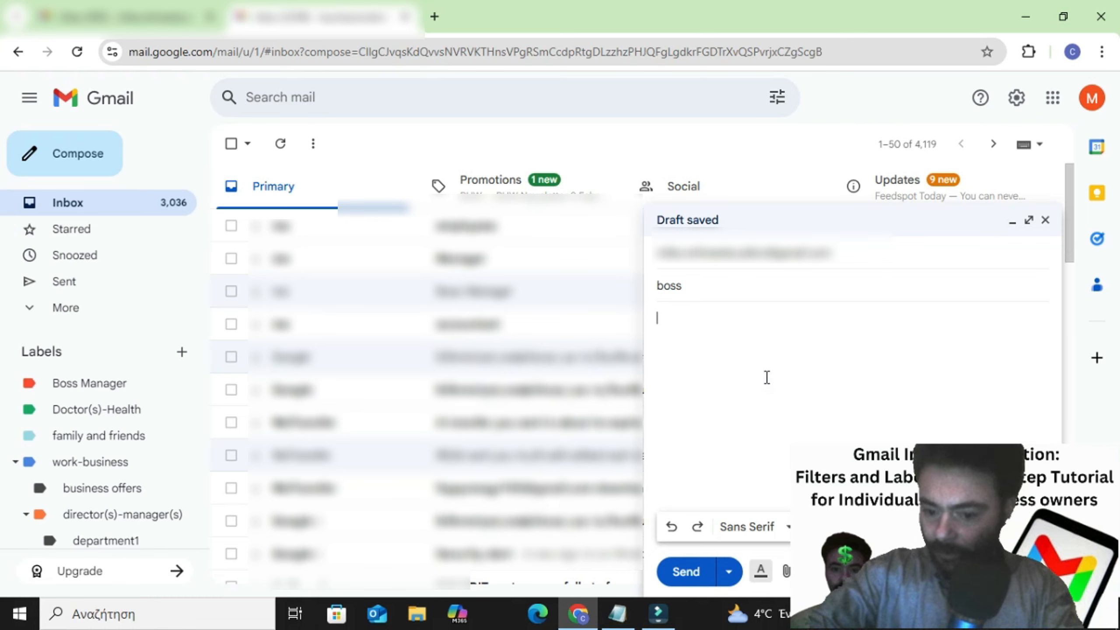
type("boss")
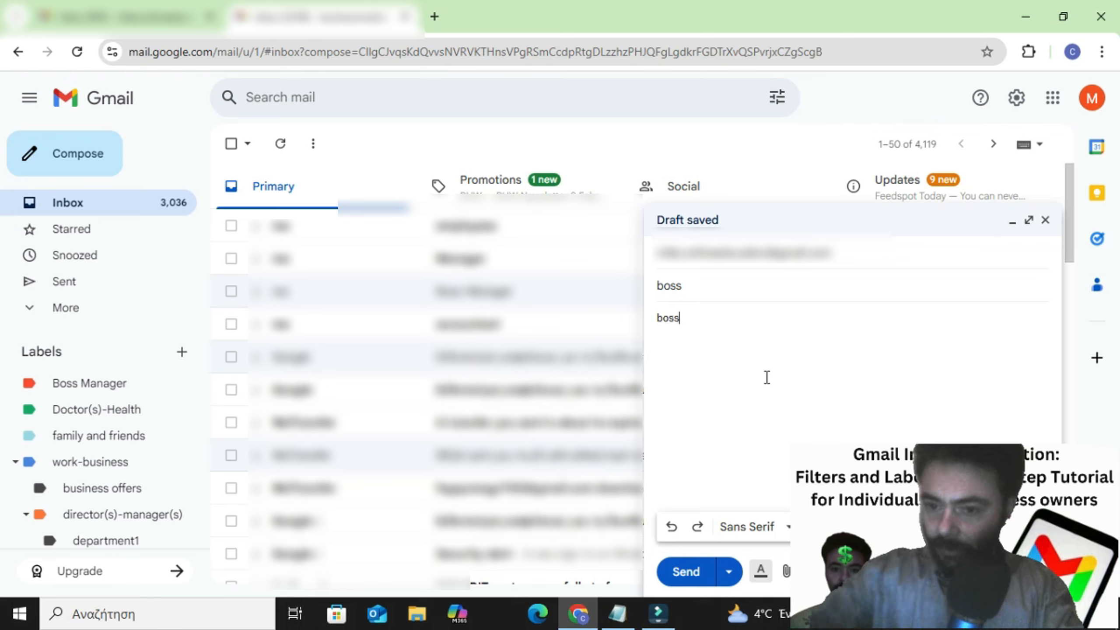
left_click(690, 578)
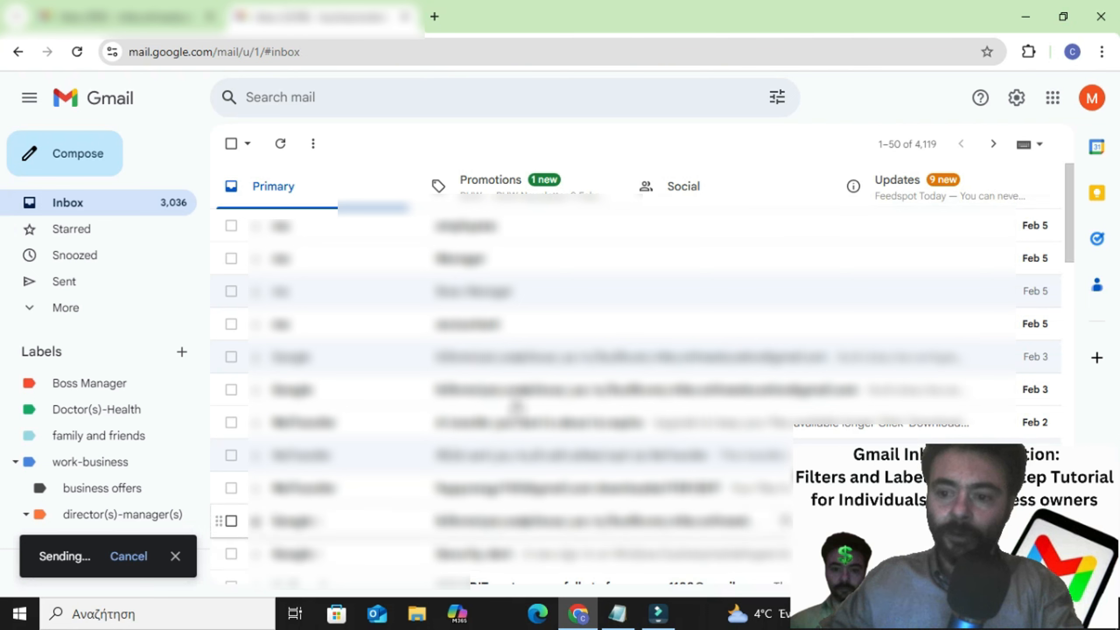
Return to the receiving account, reload its inbox to check for the test e-mail, and open the Boss label.
left_click(159, 14)
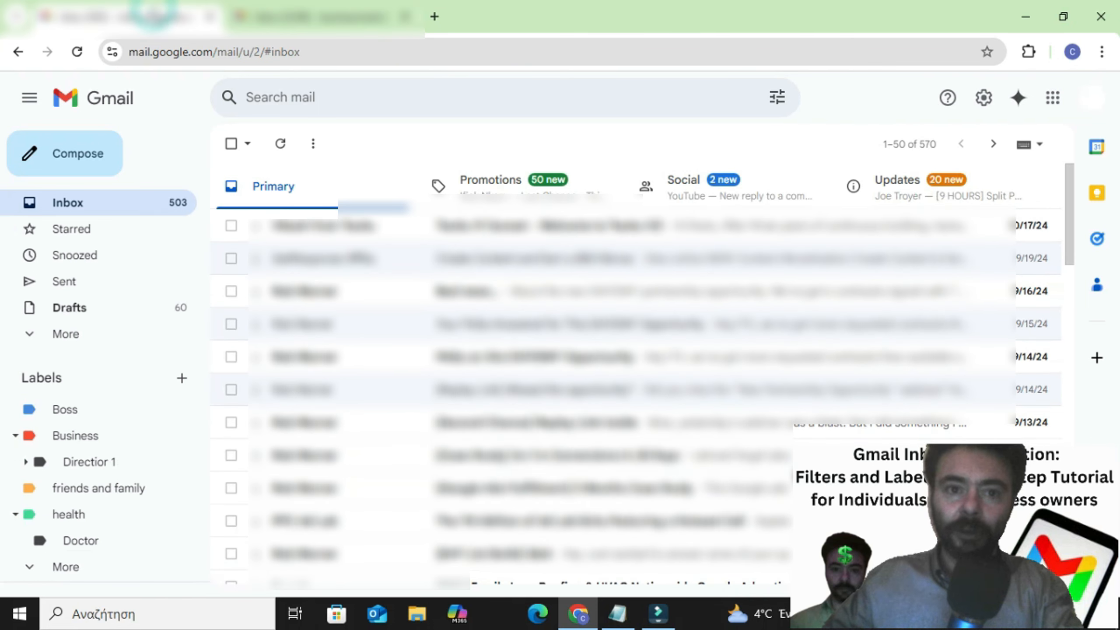
left_click(79, 54)
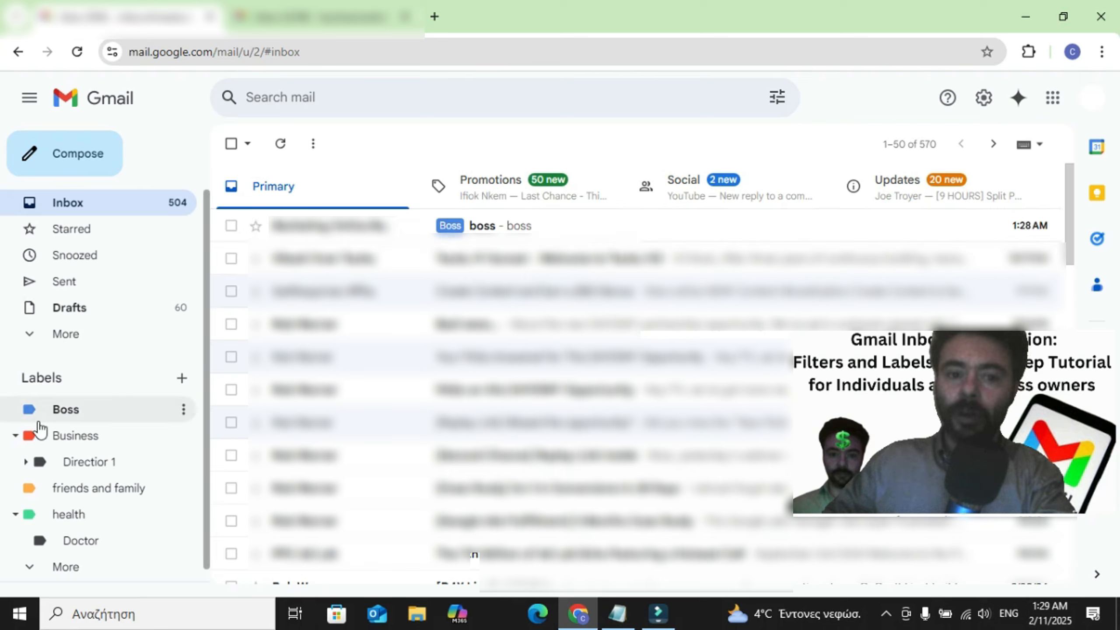
left_click(64, 412)
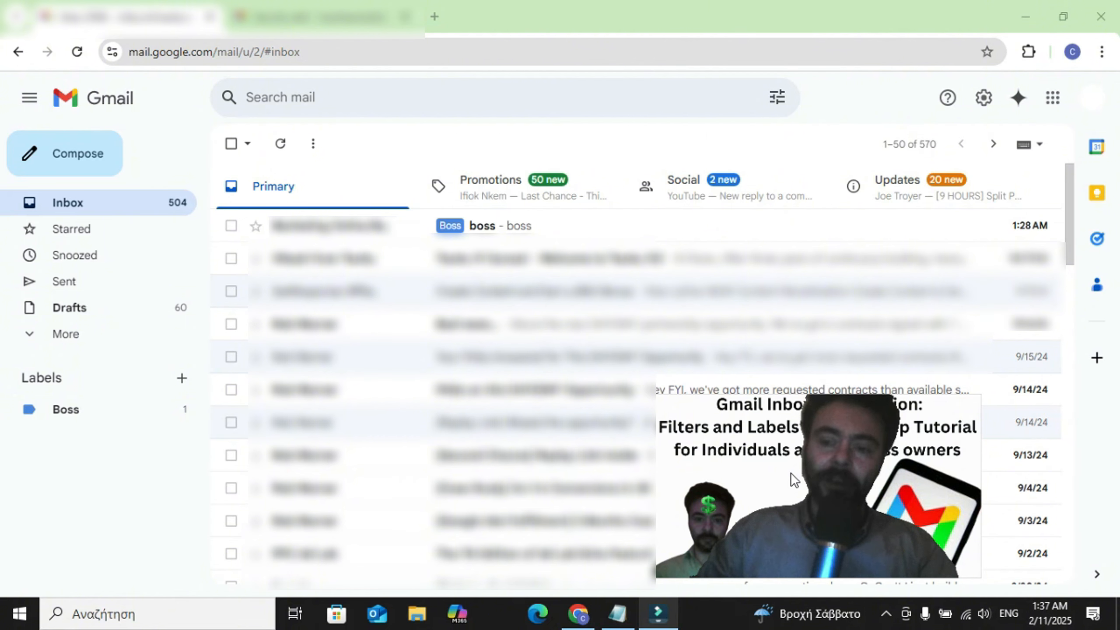
Create a new top-level label named "work business OR Directors".
left_click(181, 378)
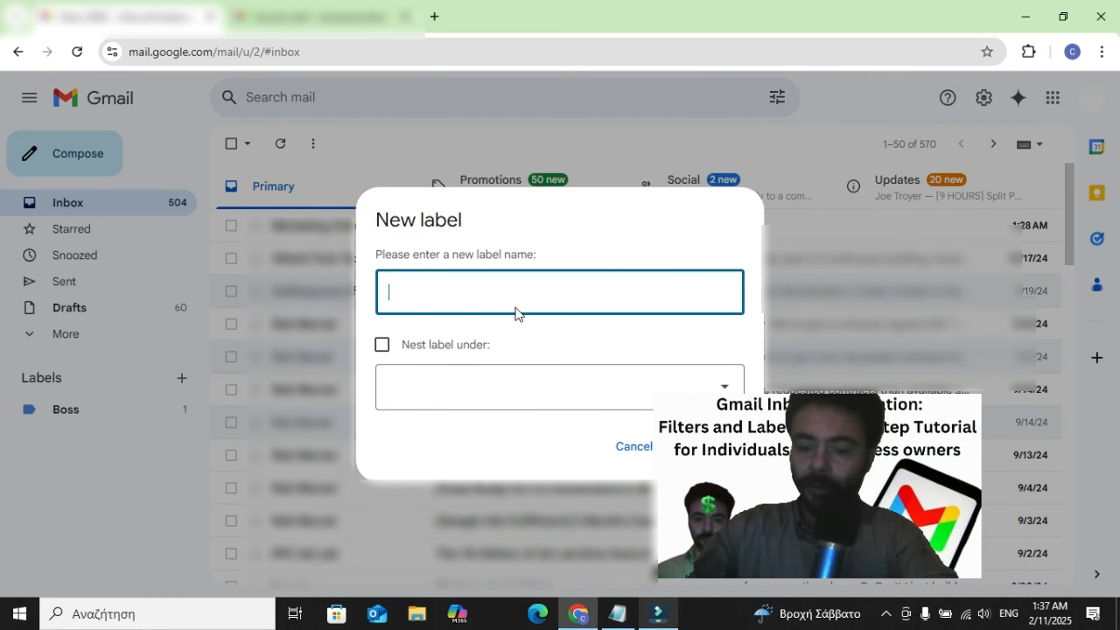
type("work ")
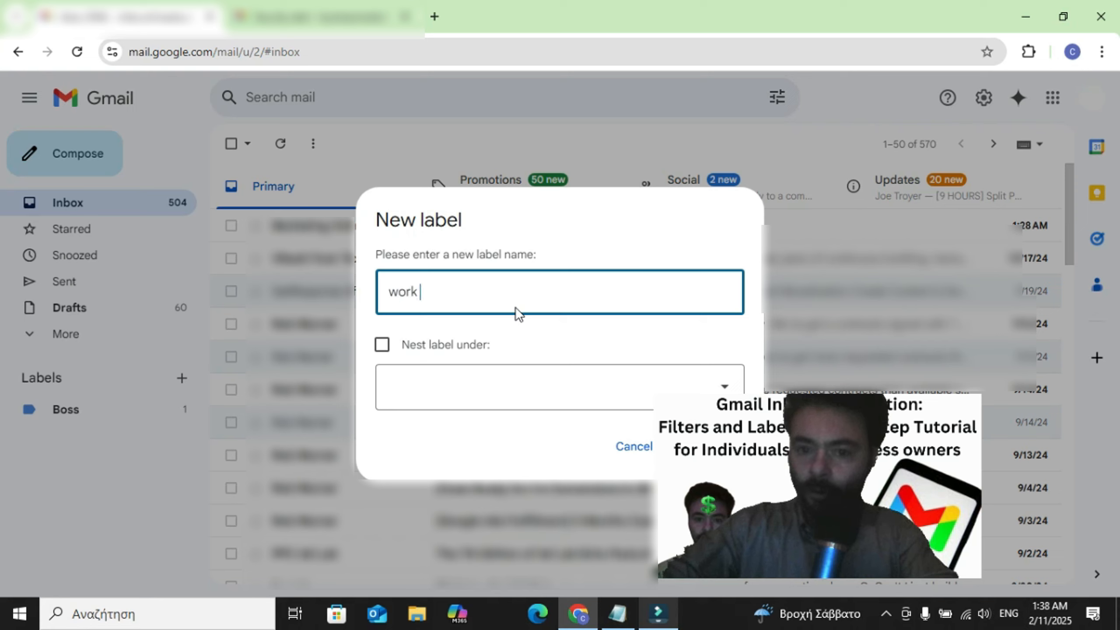
type("business OR ")
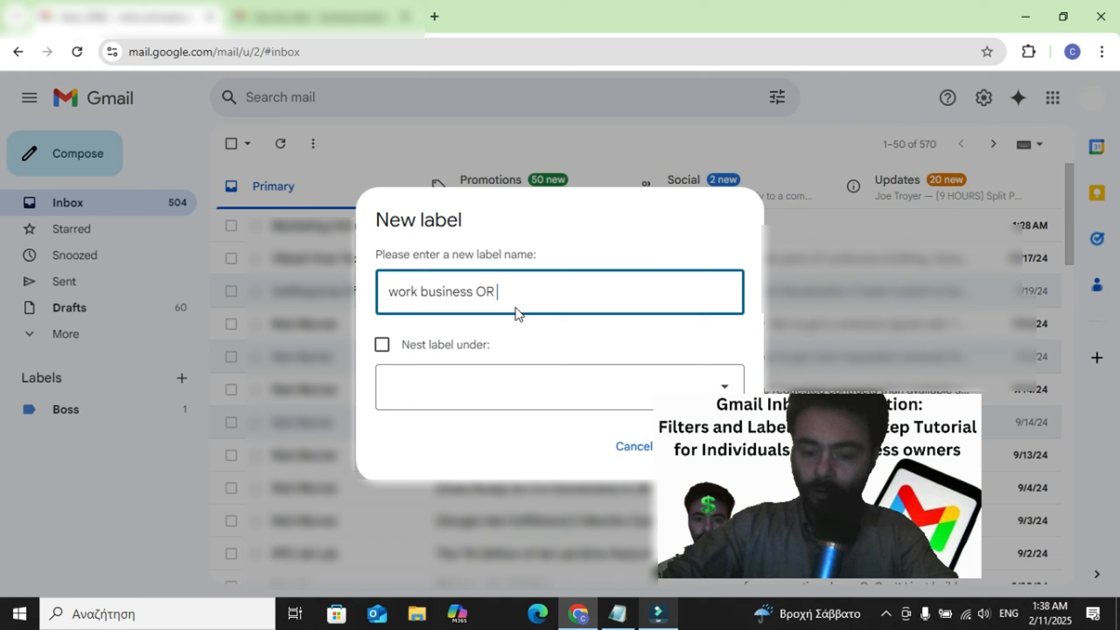
type("Direct")
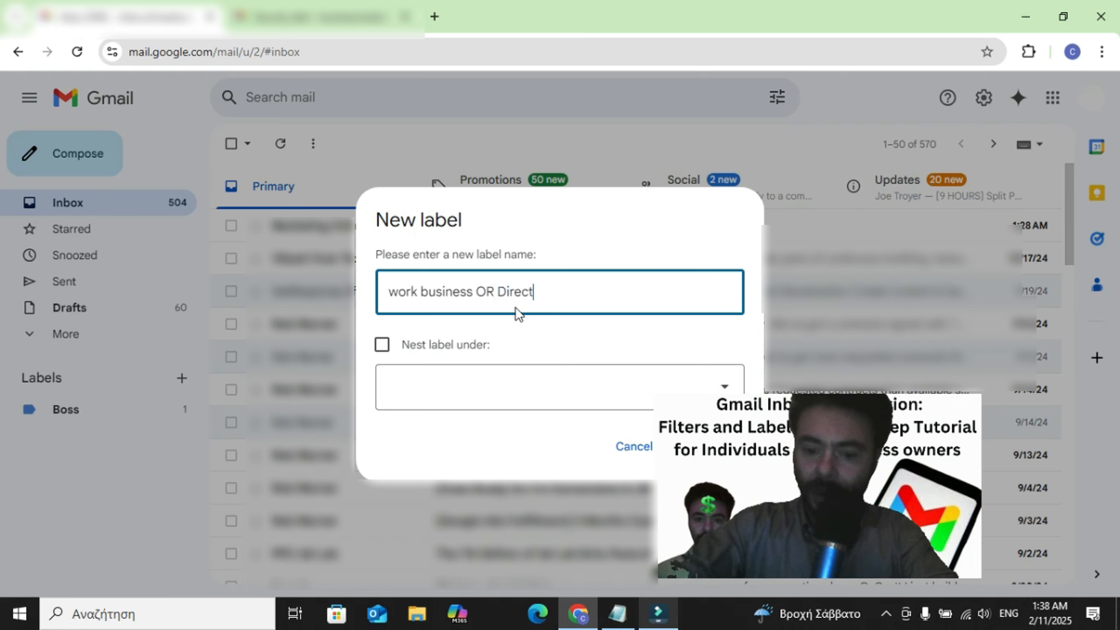
type("ors")
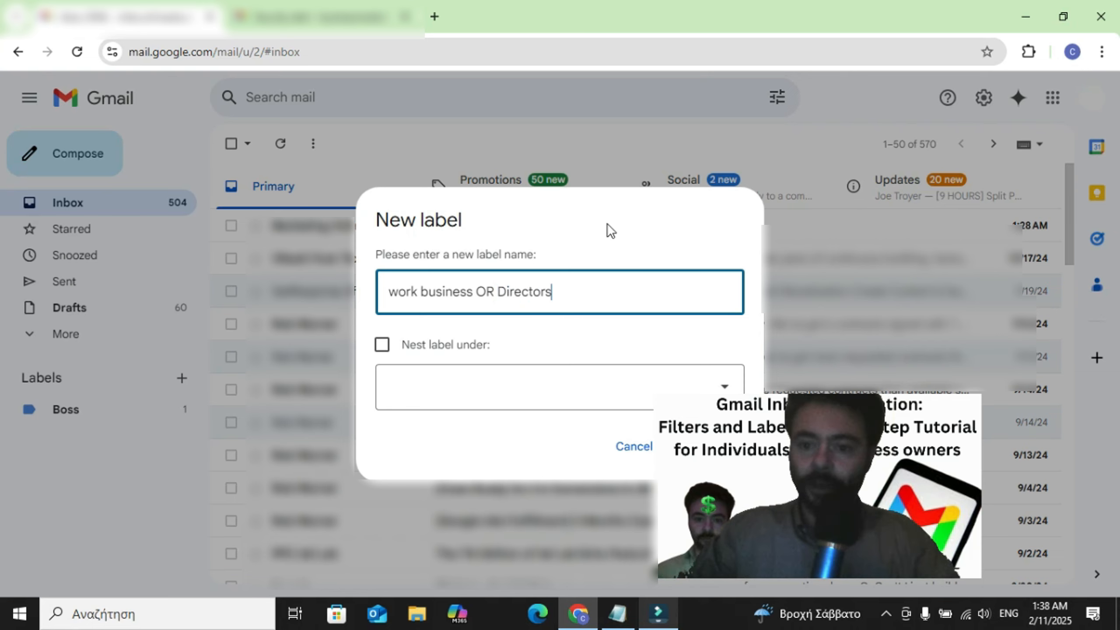
left_click(623, 207)
left_click_drag(772, 494, 935, 484)
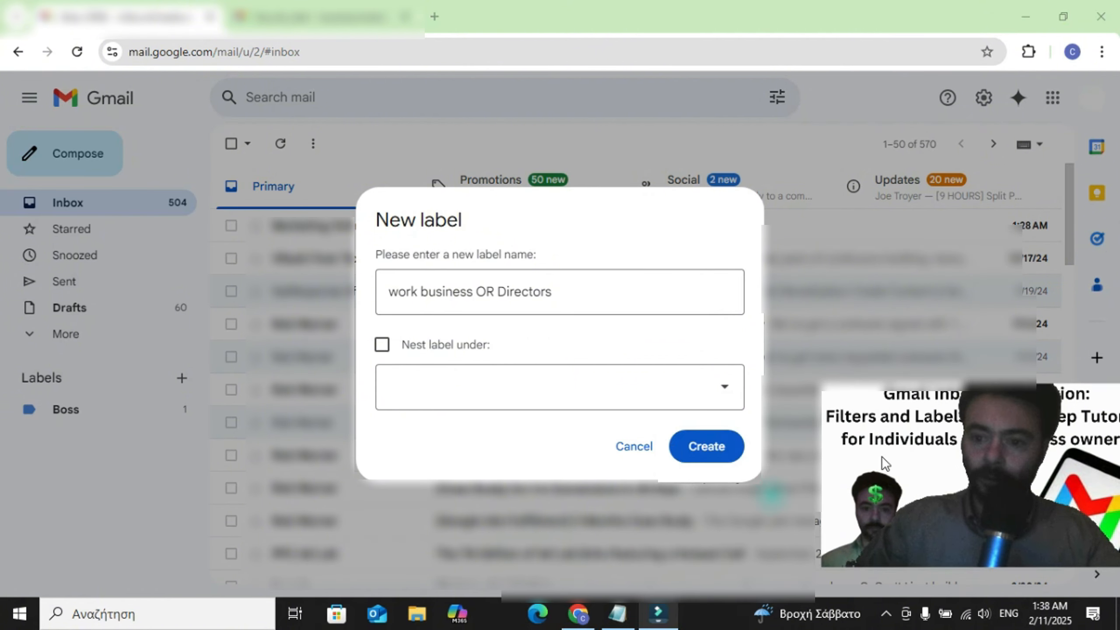
left_click(706, 447)
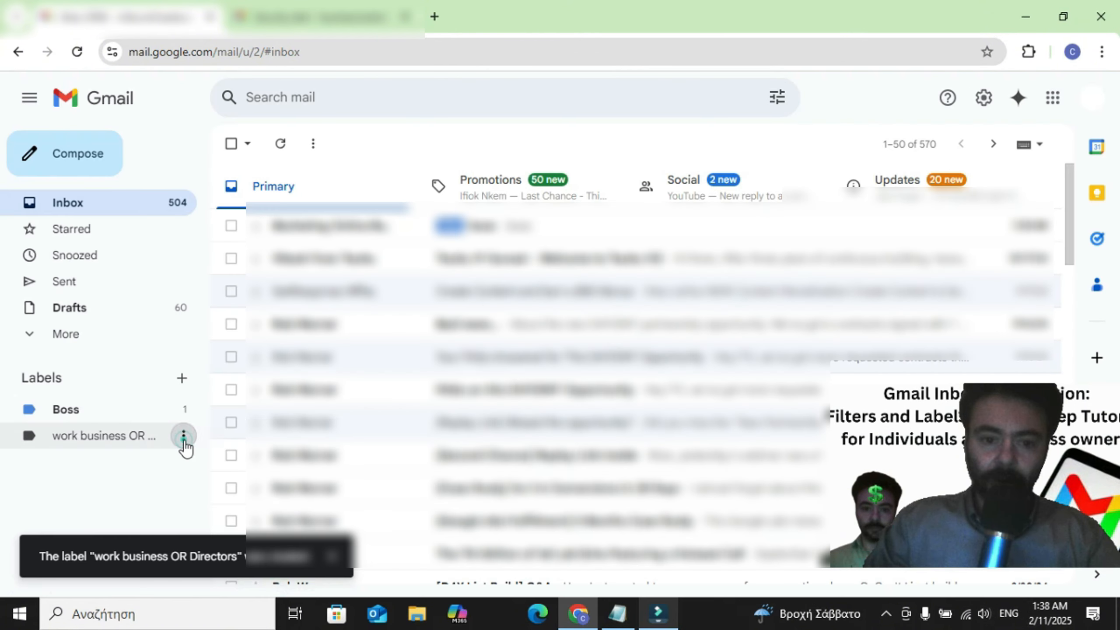
Add a sublabel named "Director depart 1" under the "work business OR Directors" label.
left_click(183, 441)
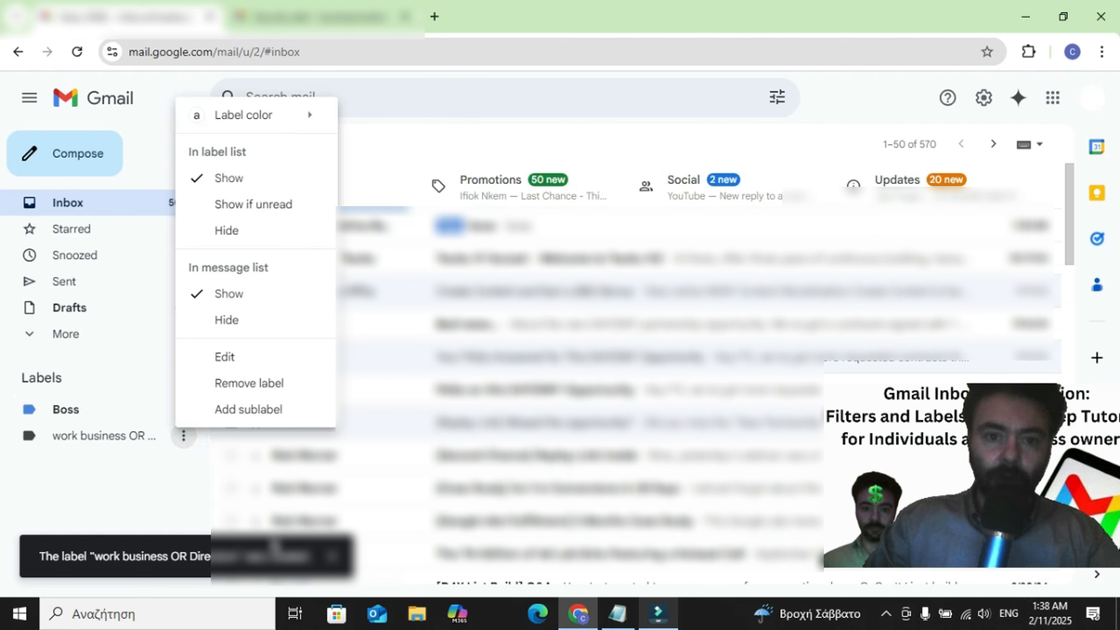
left_click(237, 415)
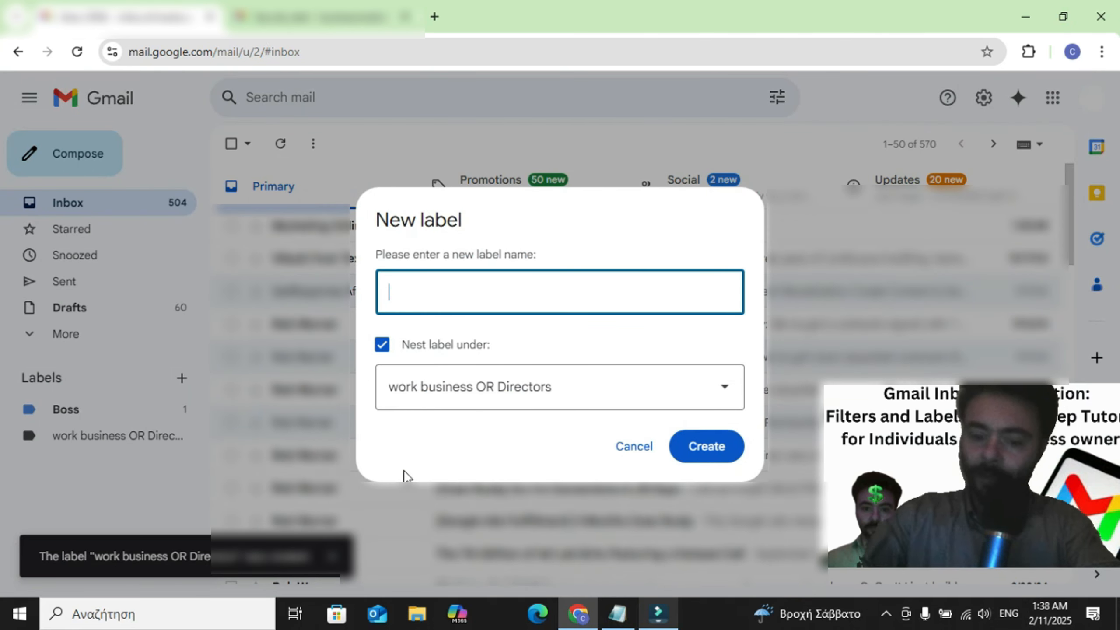
type("Director")
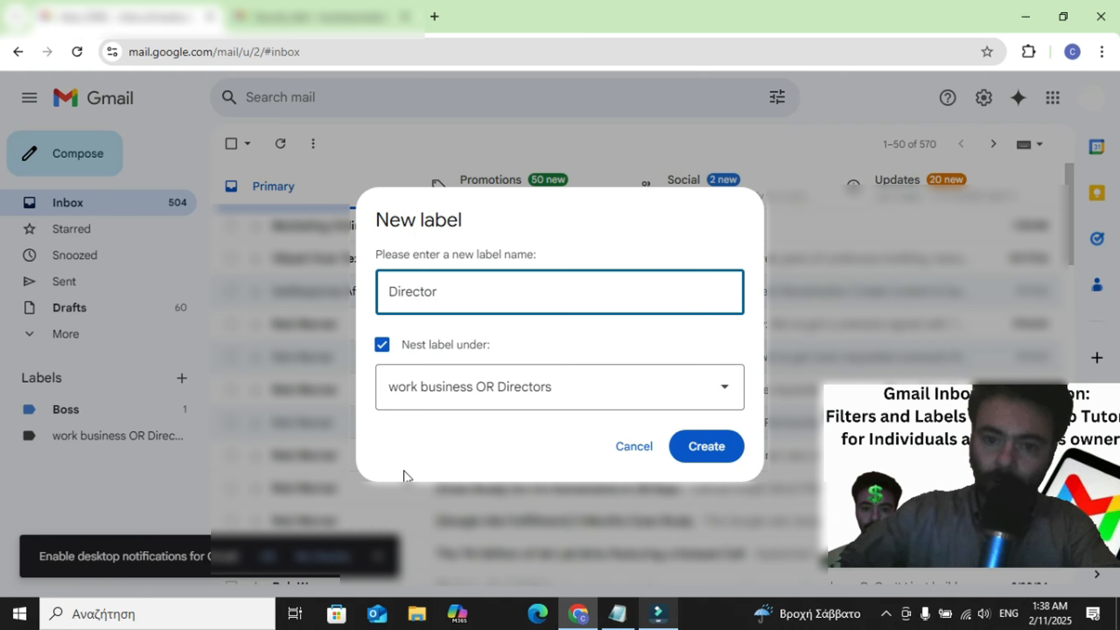
type(" 1")
key("BackSpace")
type("depart 1")
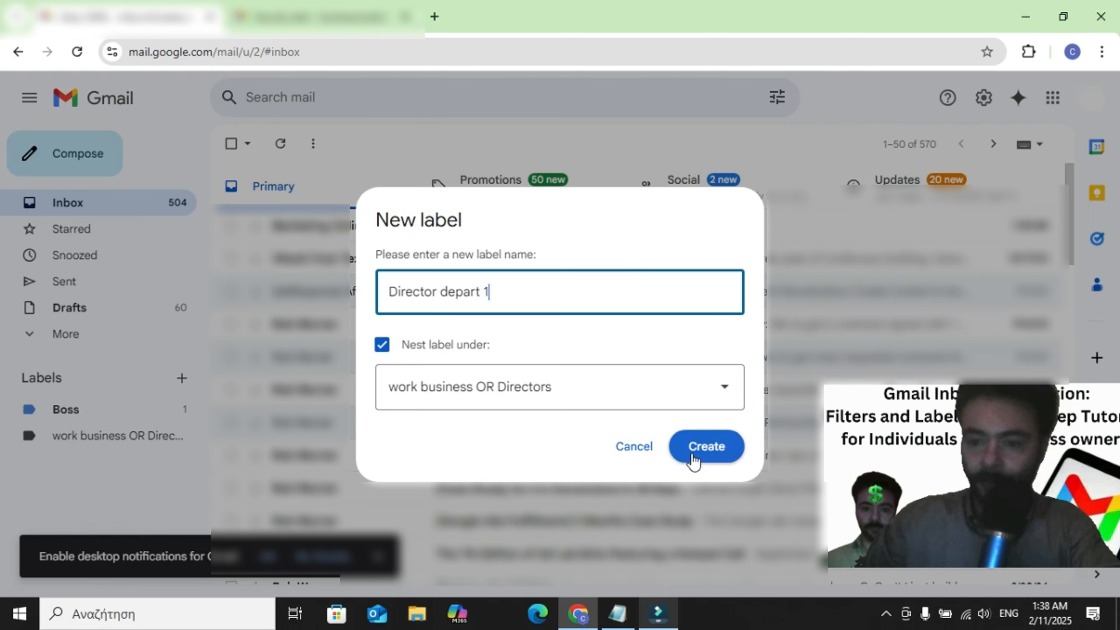
left_click(716, 456)
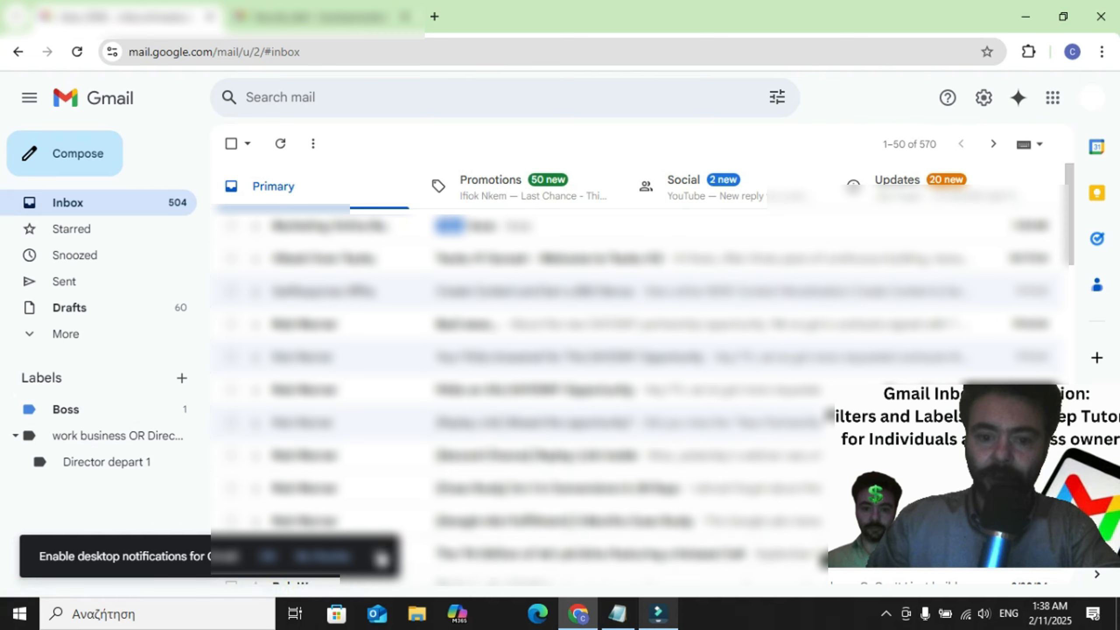
Add a second sublabel named "Director 2" under "work business OR Directors", and collapse and re-expand the parent label's sublabels.
left_click(184, 436)
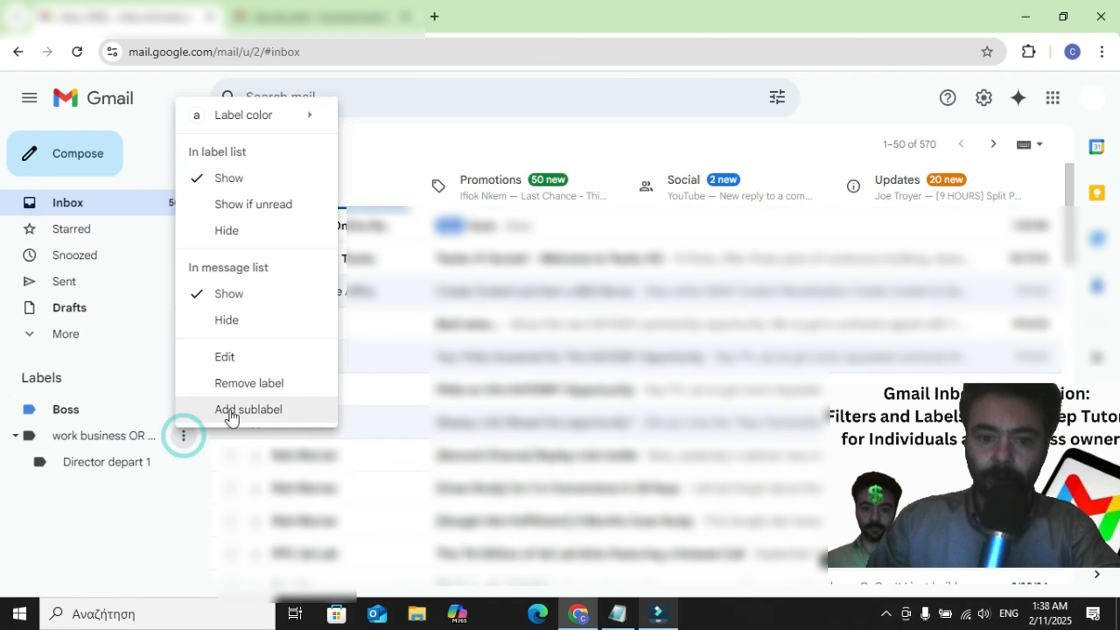
left_click(231, 411)
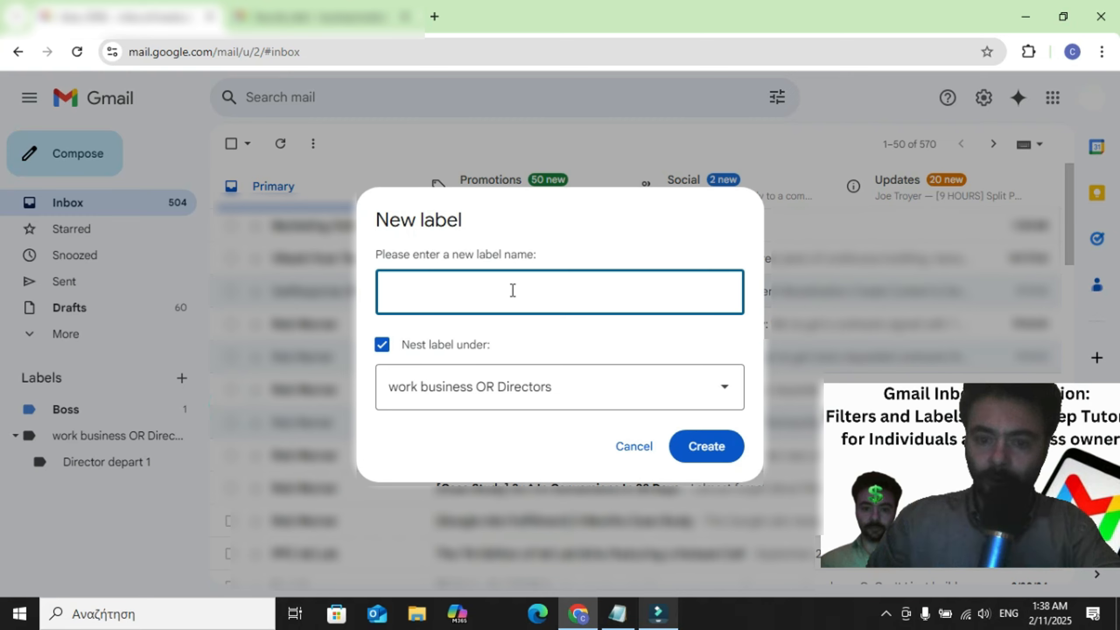
type("Director 2")
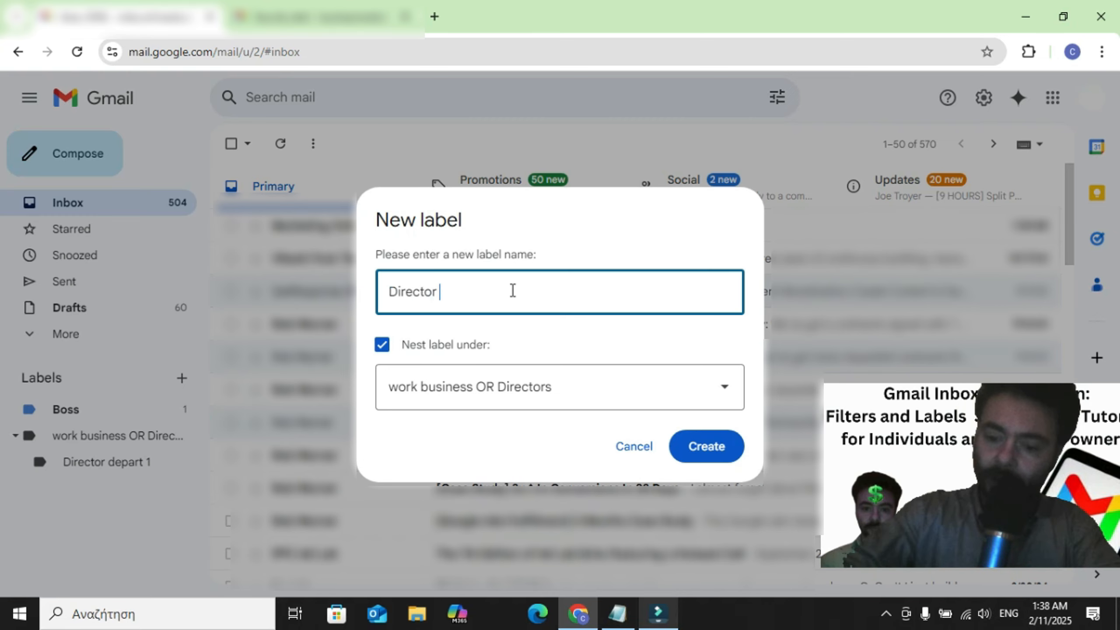
left_click(706, 446)
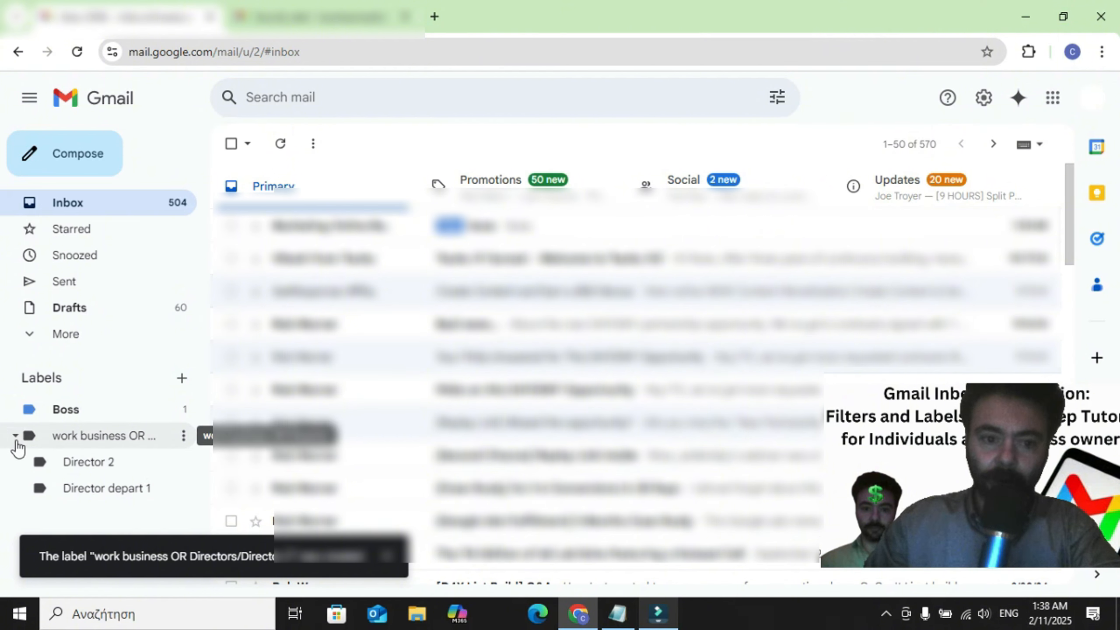
left_click(16, 439)
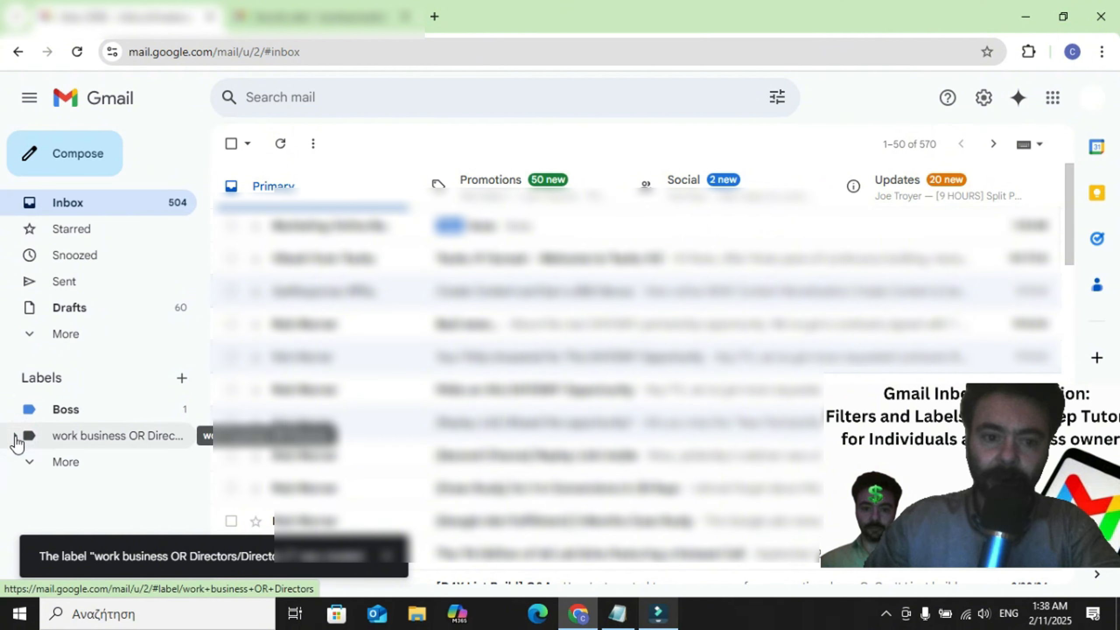
left_click(16, 437)
left_click(398, 563)
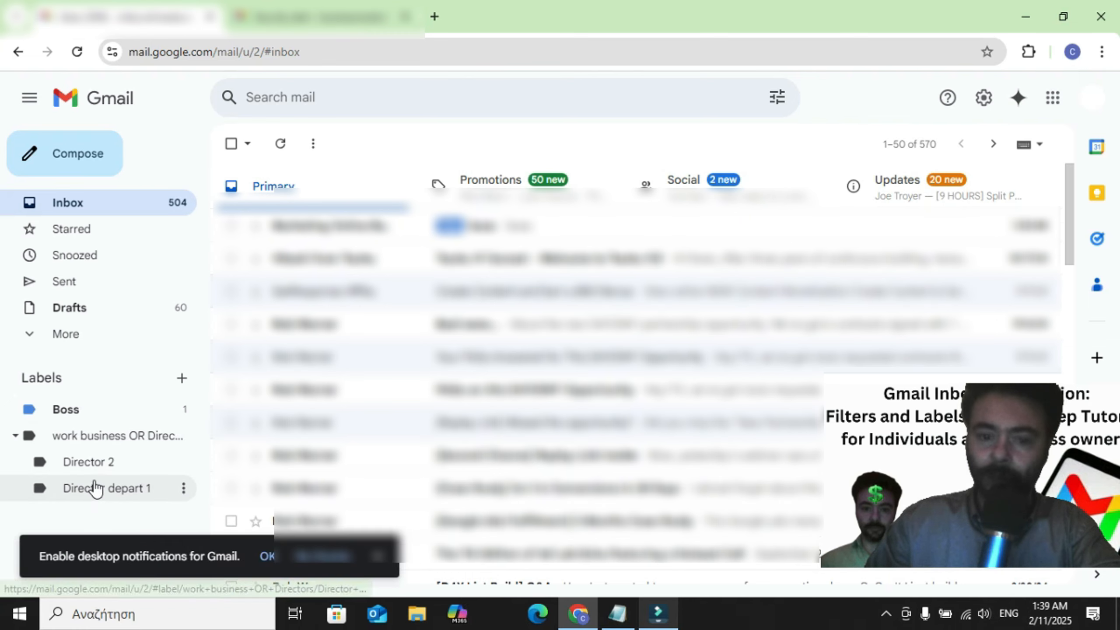
Rename the parent label "work business OR Directors" to "work business" and dismiss the desktop notification prompt.
left_click(184, 440)
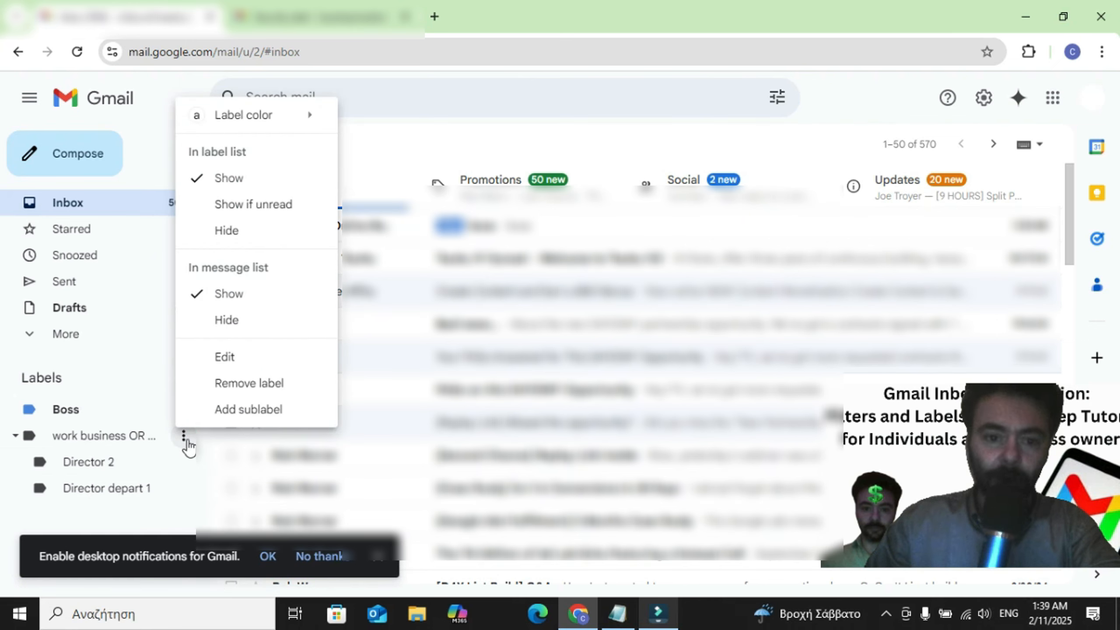
left_click(225, 357)
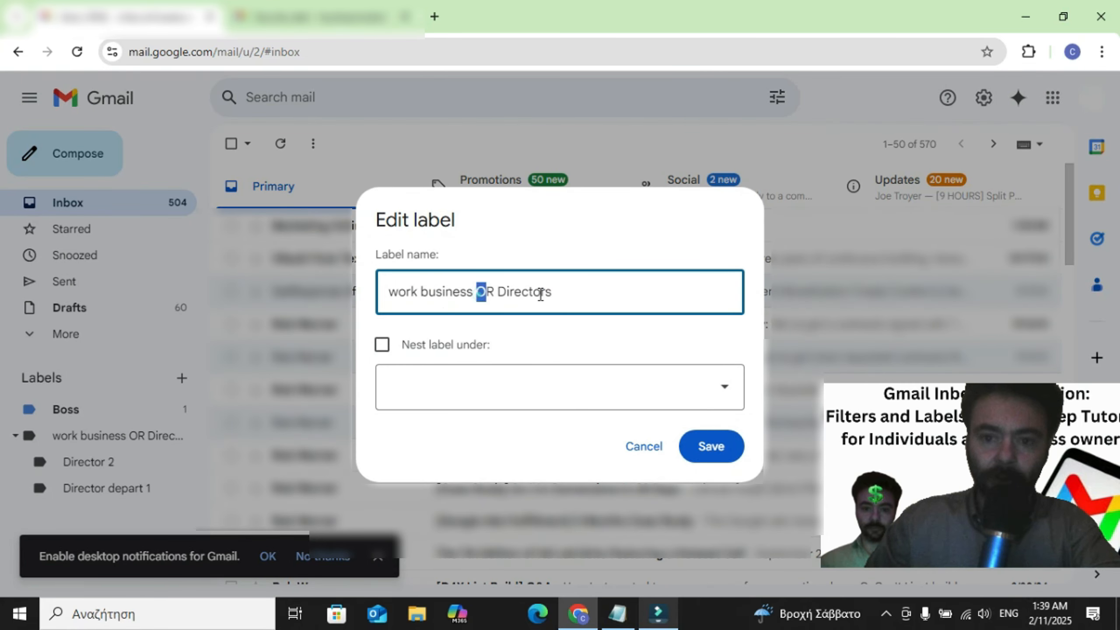
left_click_drag(541, 294, 617, 296)
key("BackSpace")
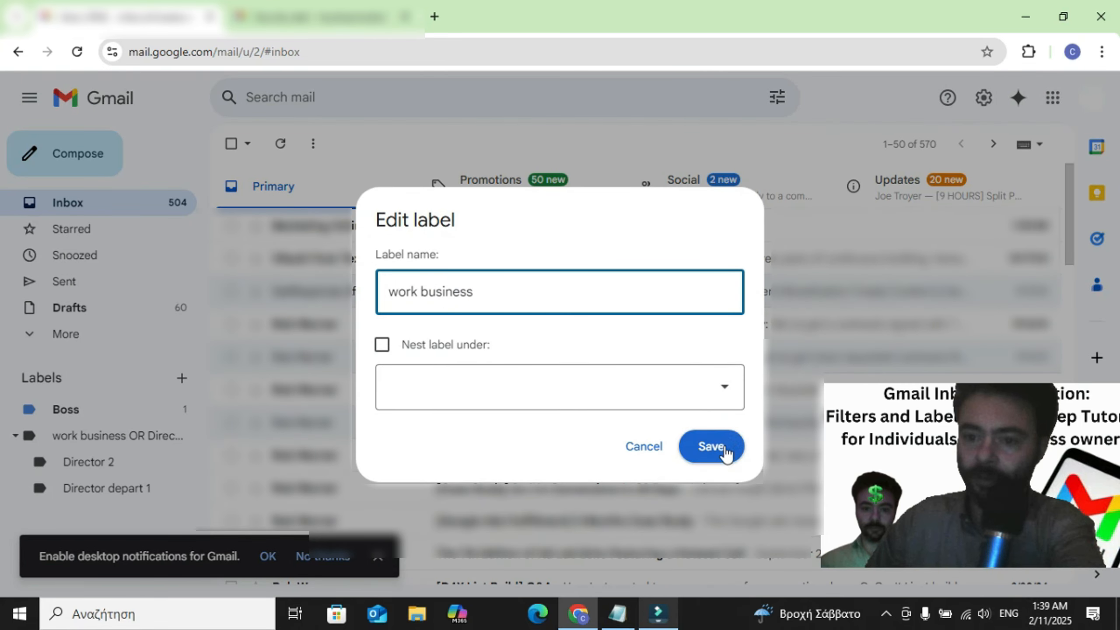
left_click(724, 447)
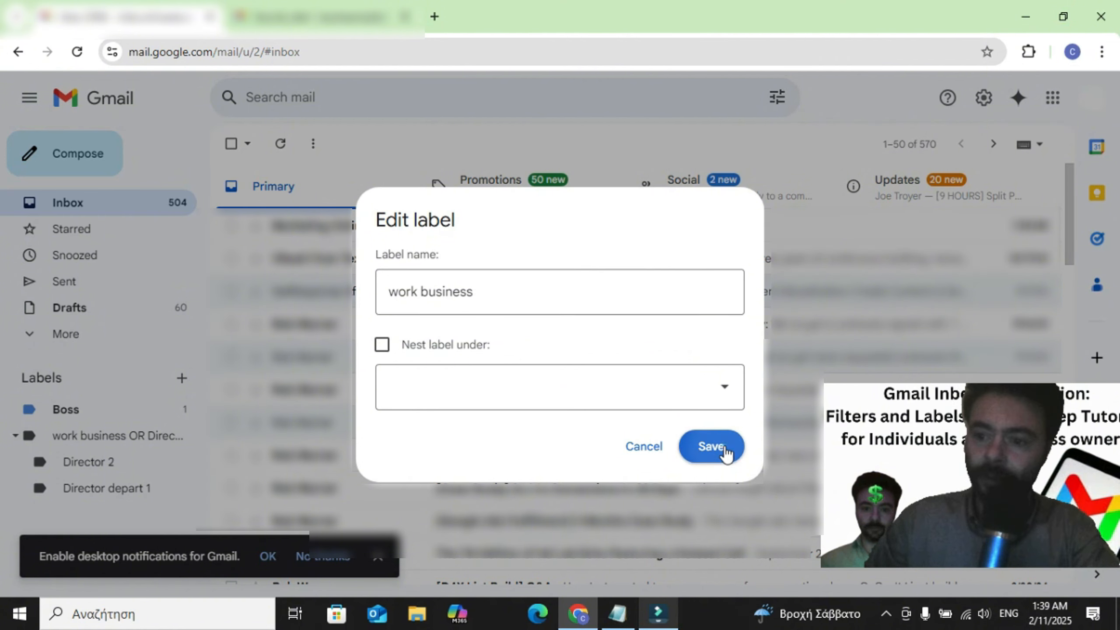
left_click(180, 557)
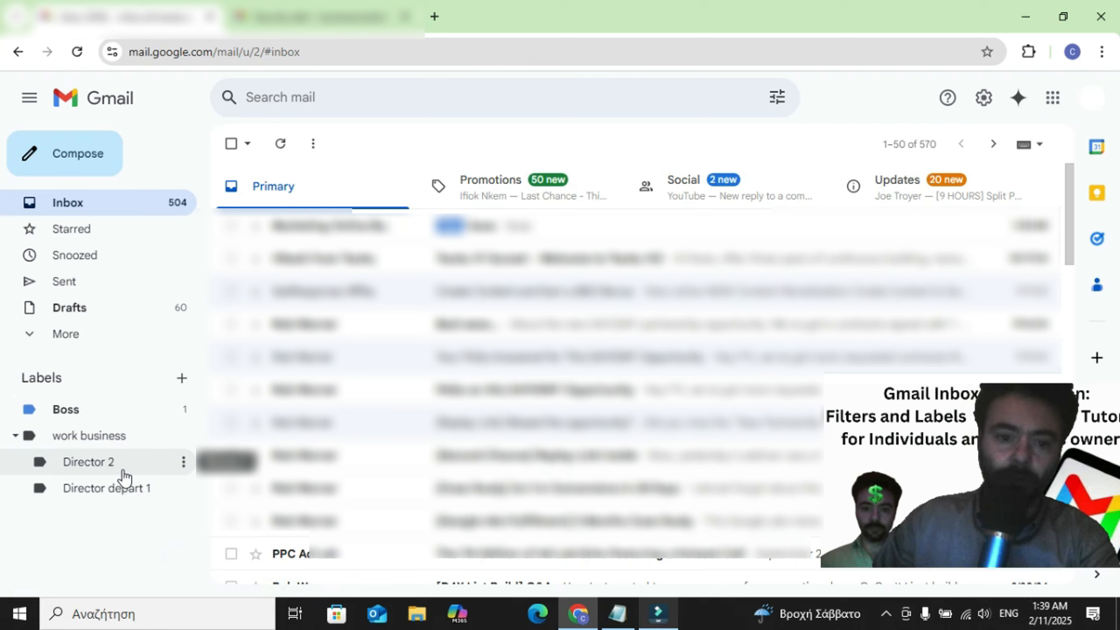
left_click(183, 463)
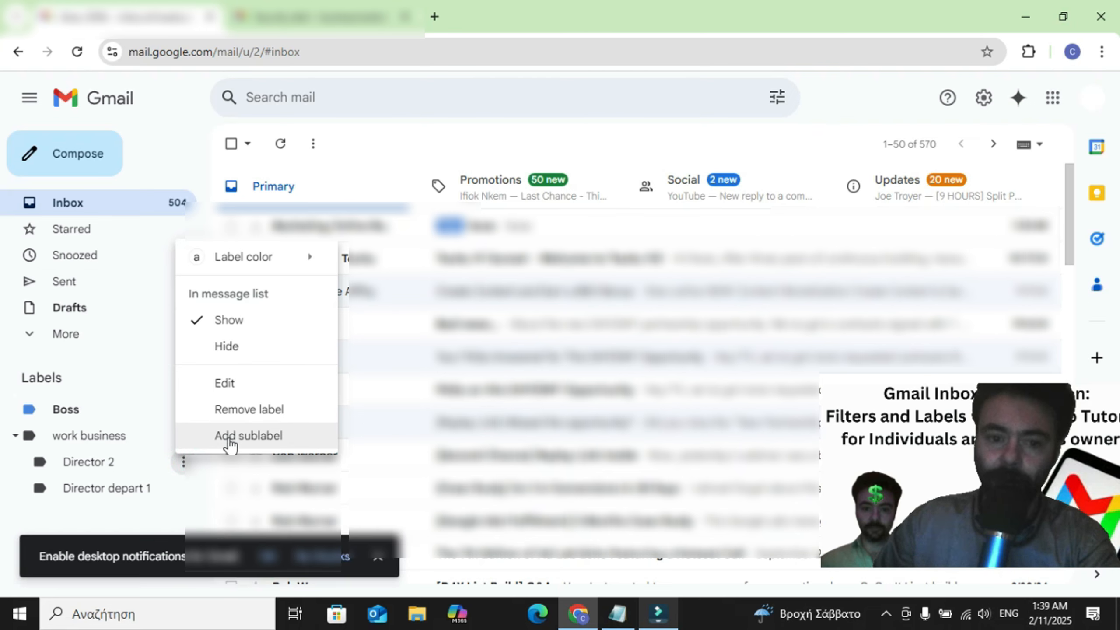
left_click(379, 557)
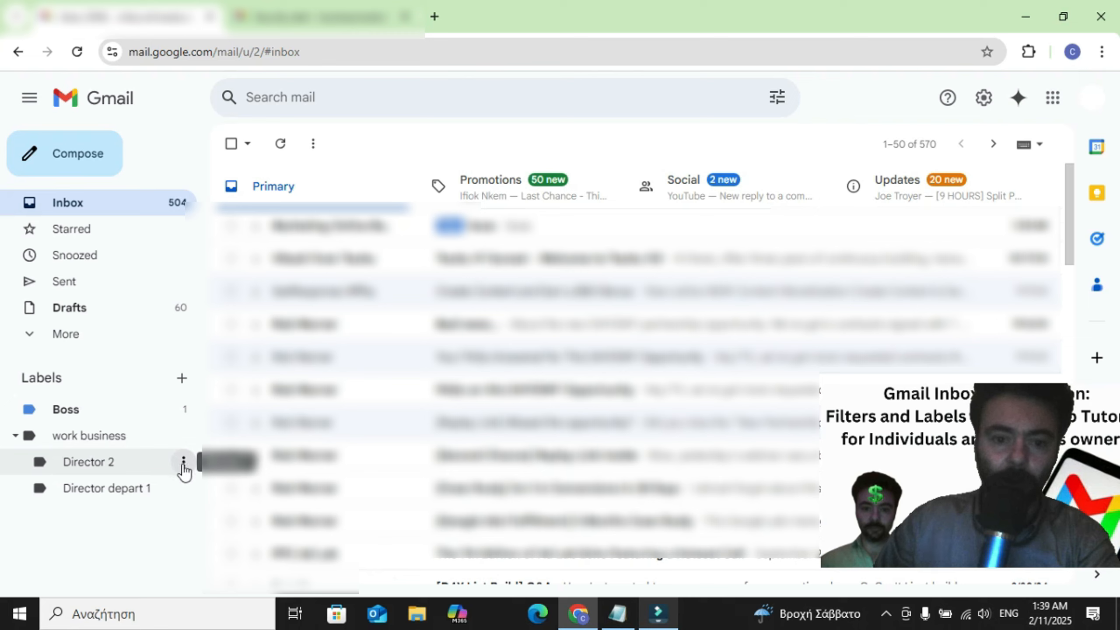
left_click(183, 463)
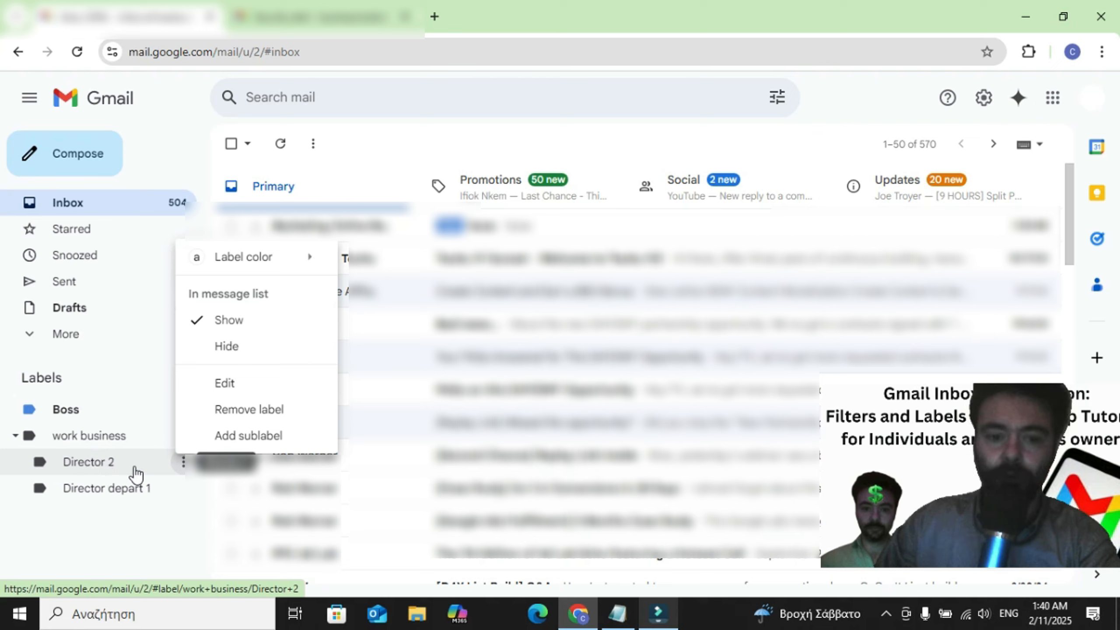
left_click(75, 518)
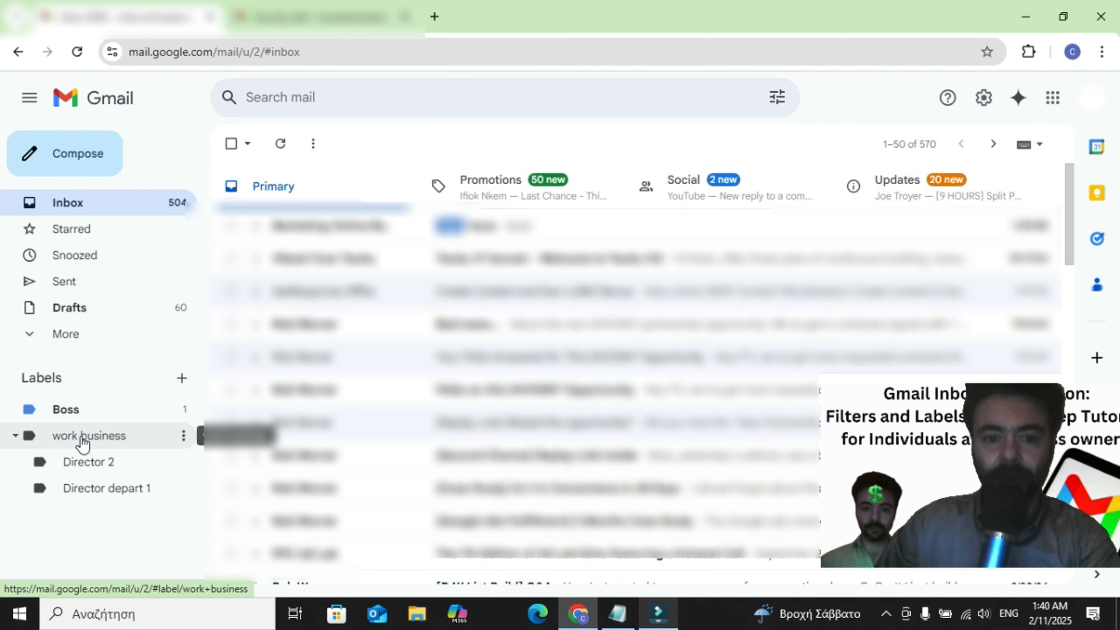
Create a new top-level label named "Employees".
left_click(181, 379)
type("E")
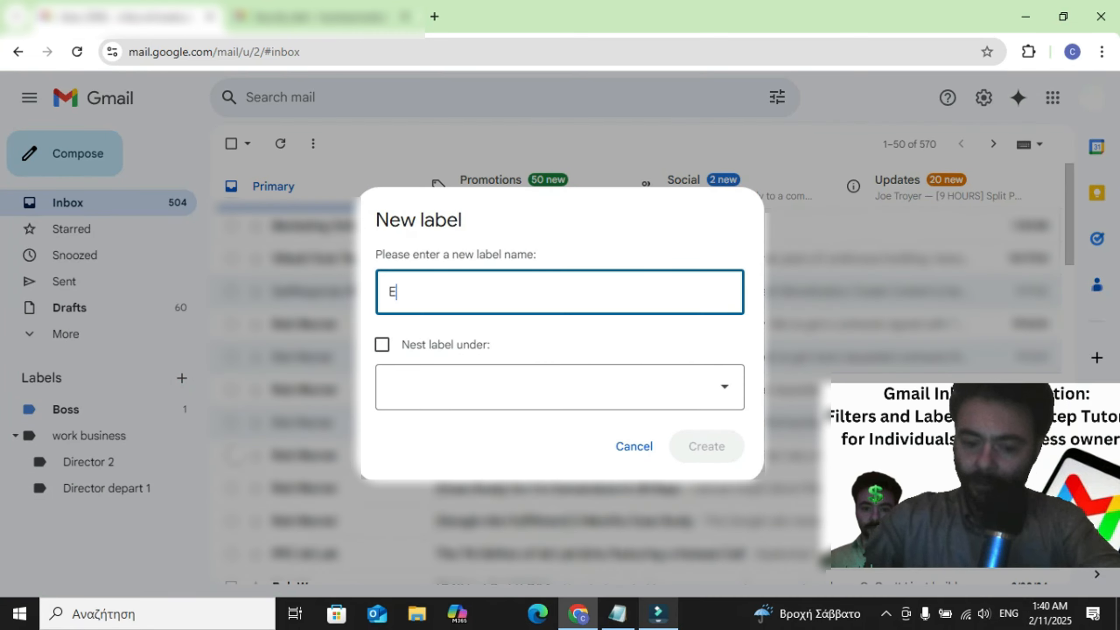
type("mploy")
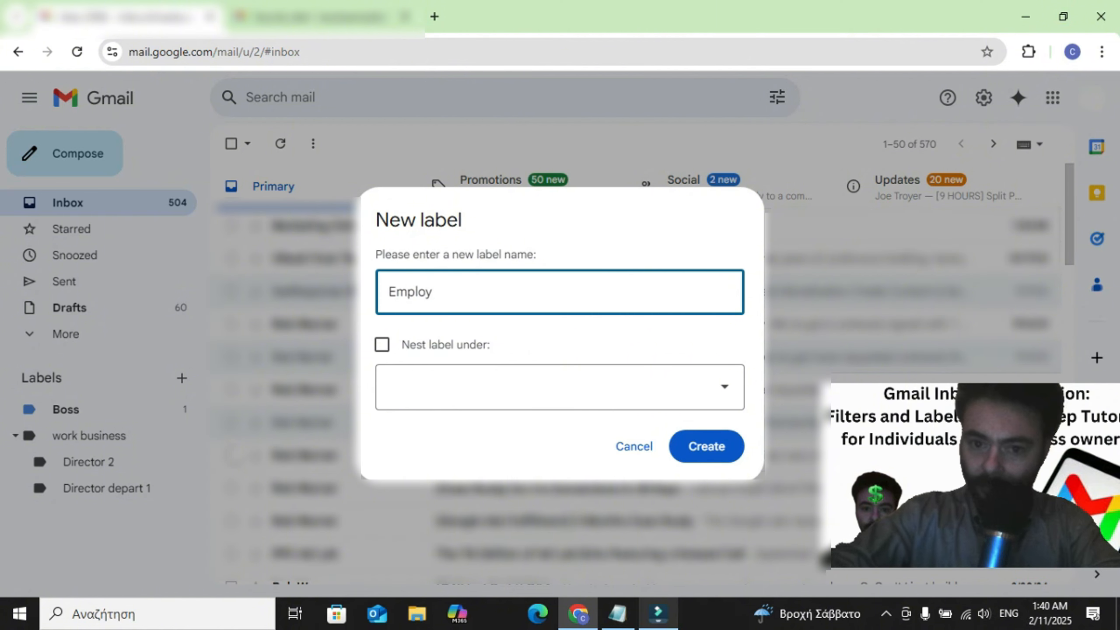
type("ees")
left_click(732, 455)
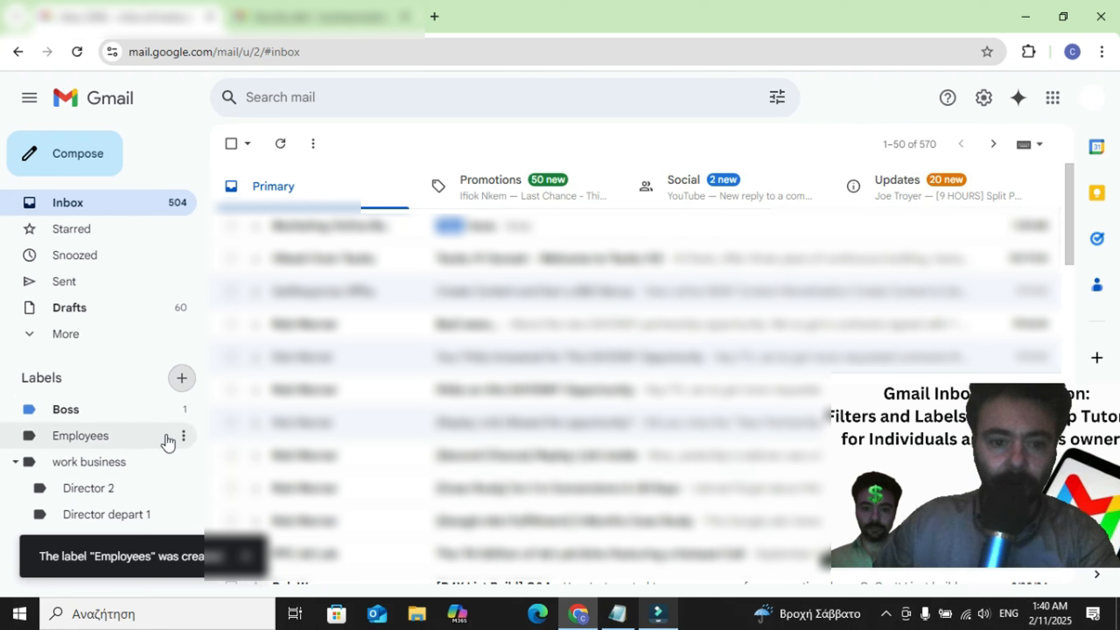
left_click(182, 433)
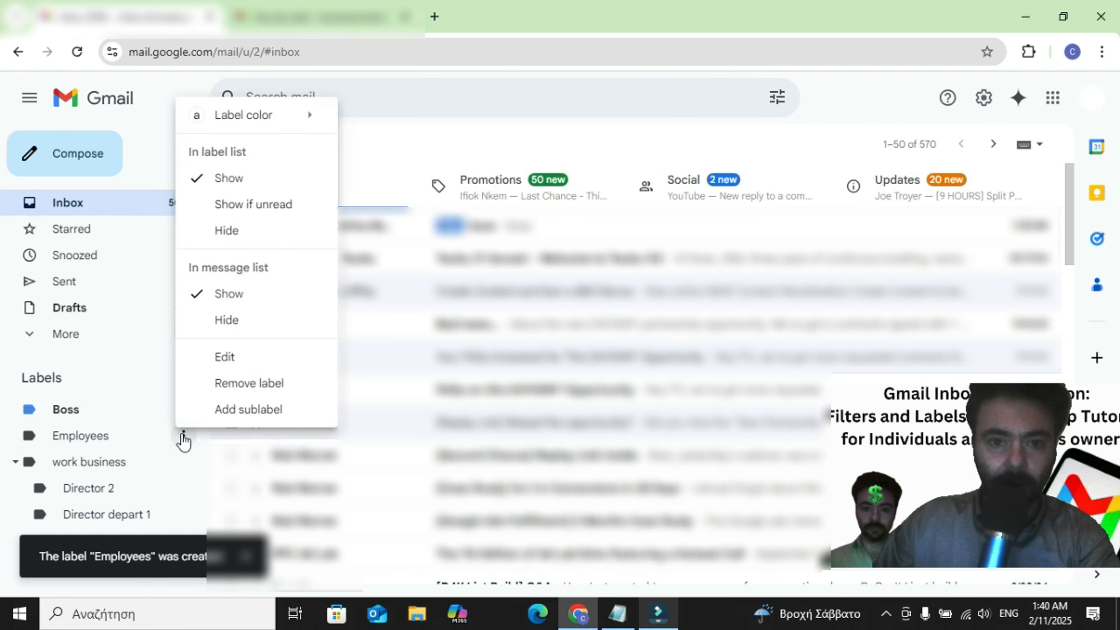
left_click(231, 411)
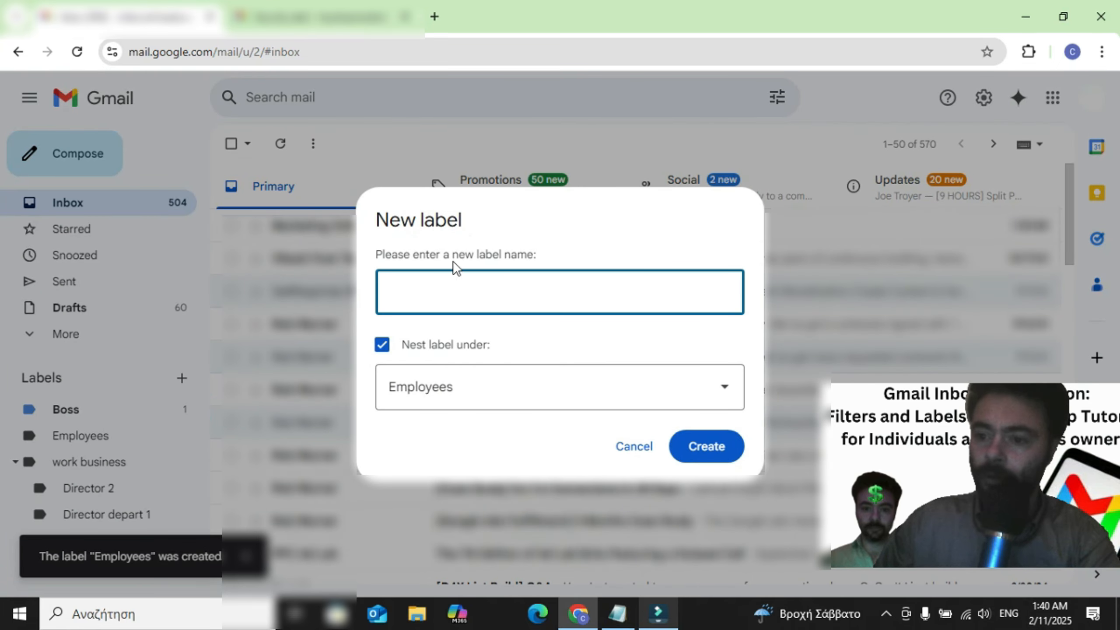
left_click(377, 566)
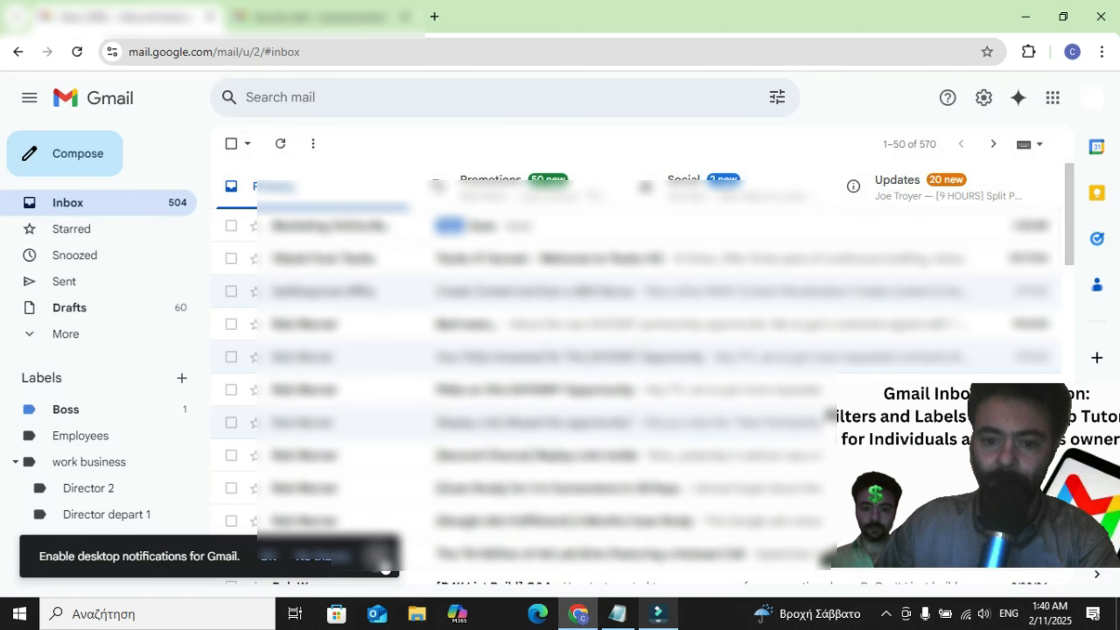
left_click(377, 556)
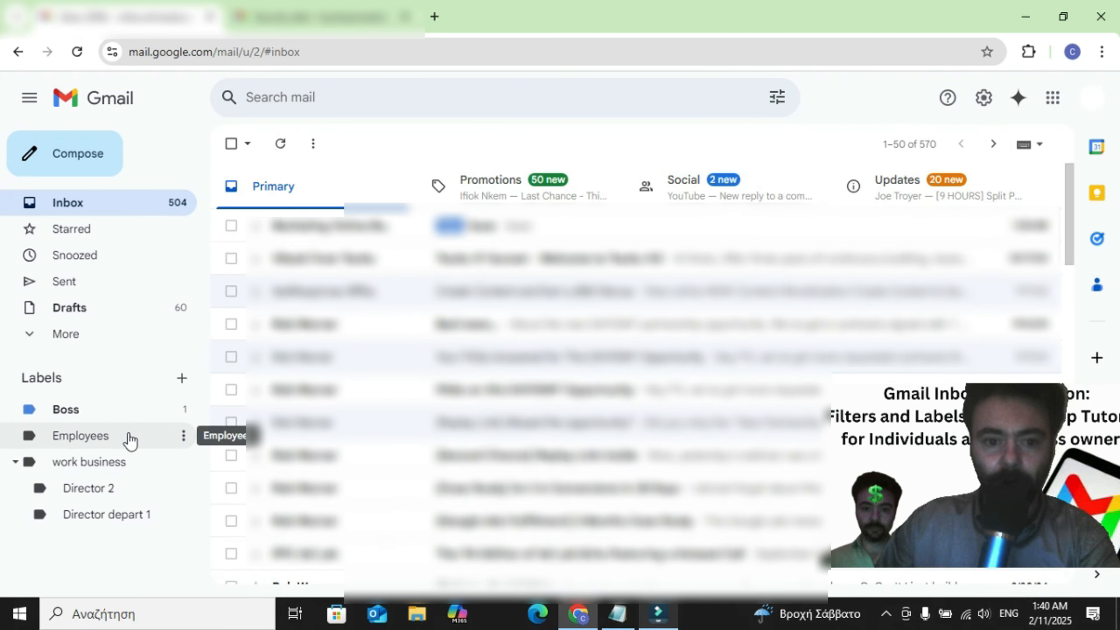
Add a sublabel named "deprartment 1" under the Employees label.
left_click(183, 436)
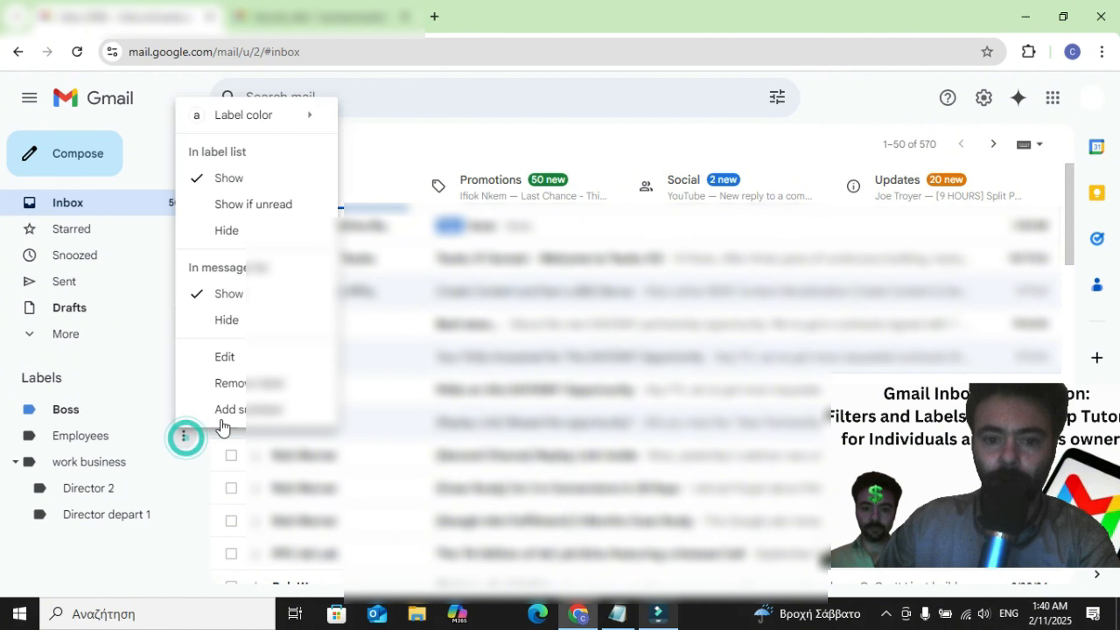
left_click(238, 419)
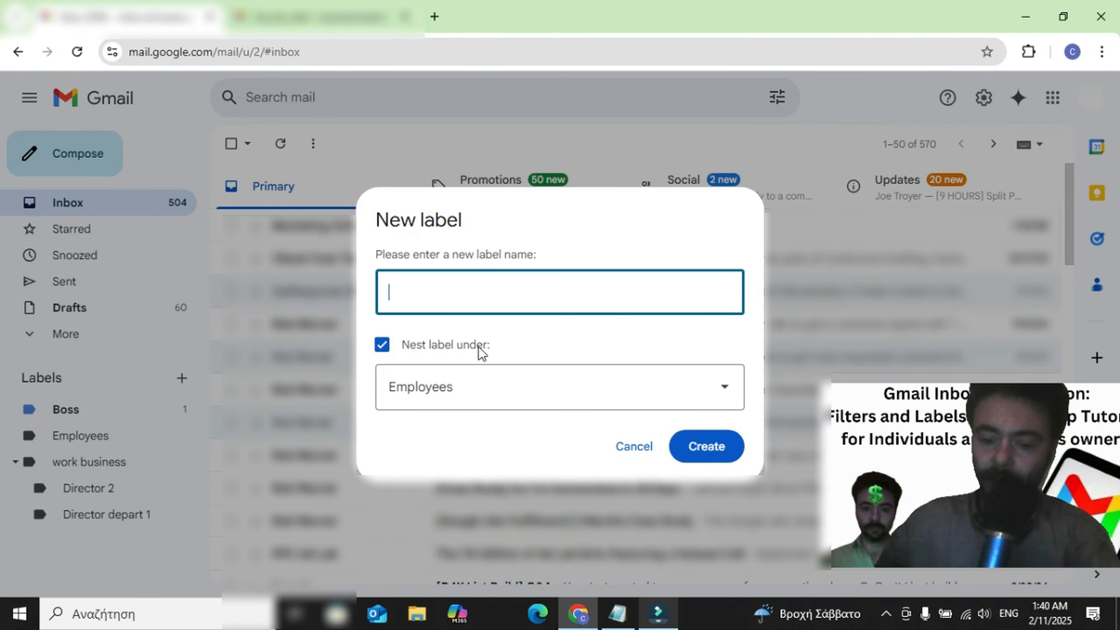
type("depra")
type("rt")
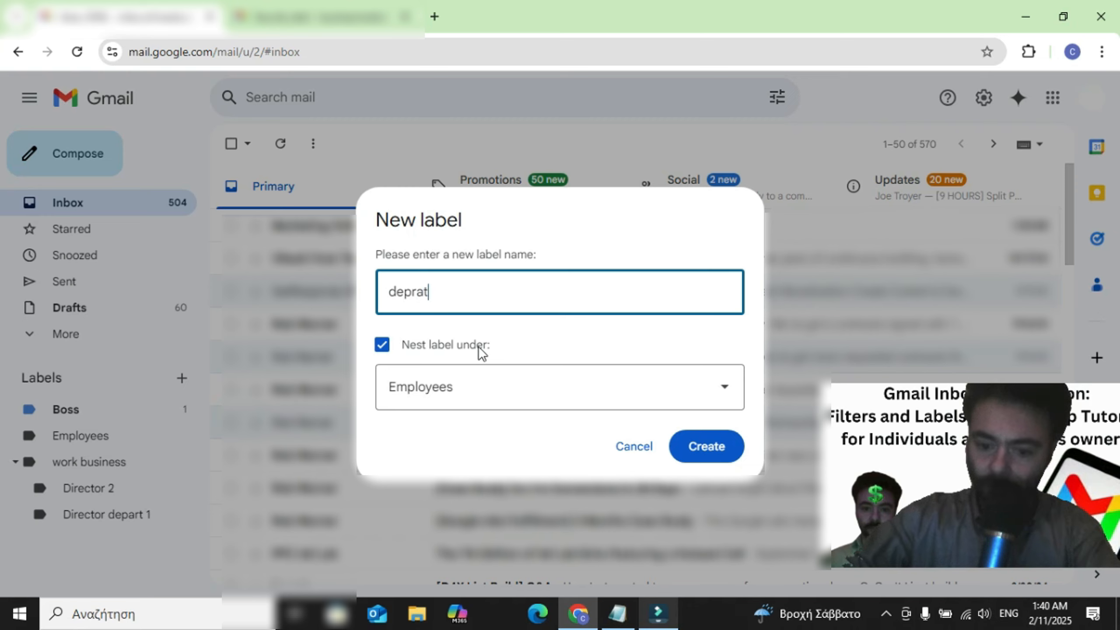
type("ment 1")
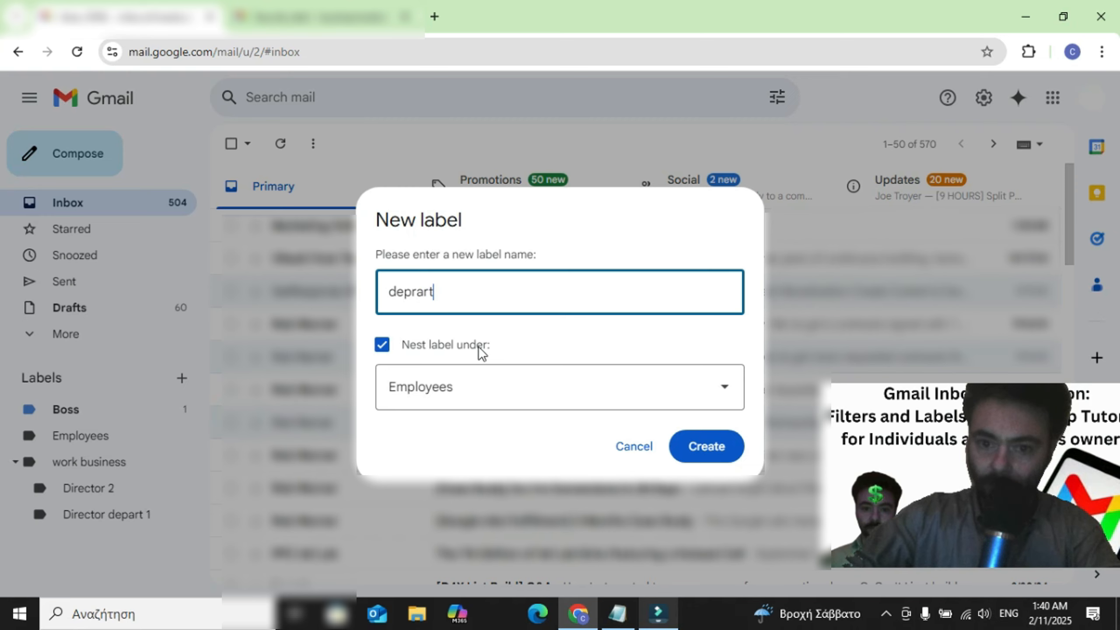
left_click(711, 449)
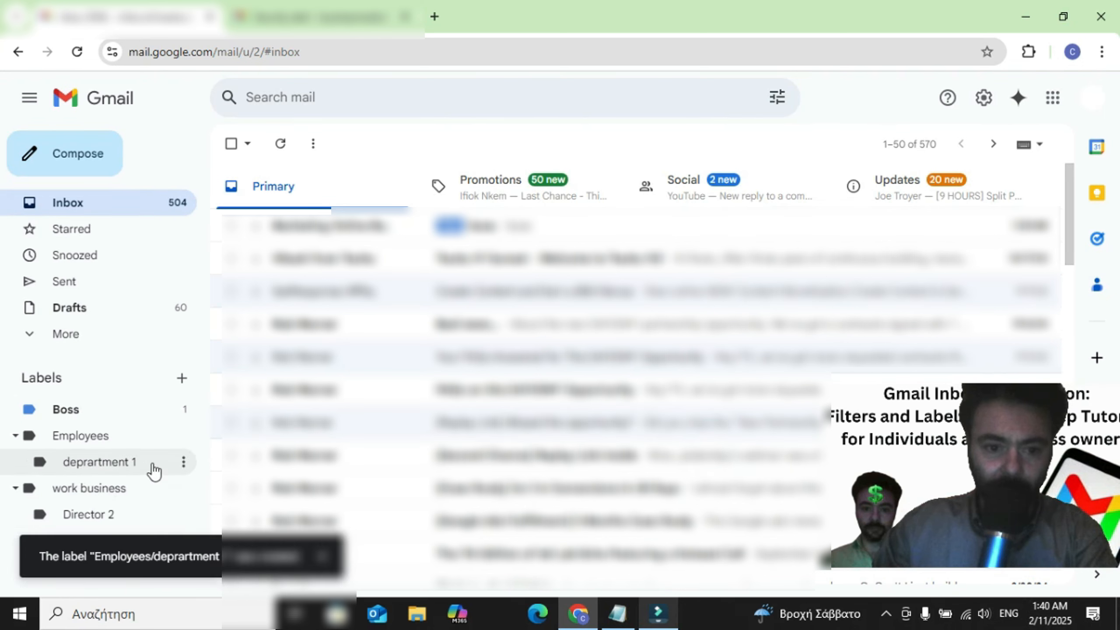
Add a sublabel named "worker 1" under the "deprartment 1" label.
left_click(183, 462)
left_click(270, 439)
type("empl")
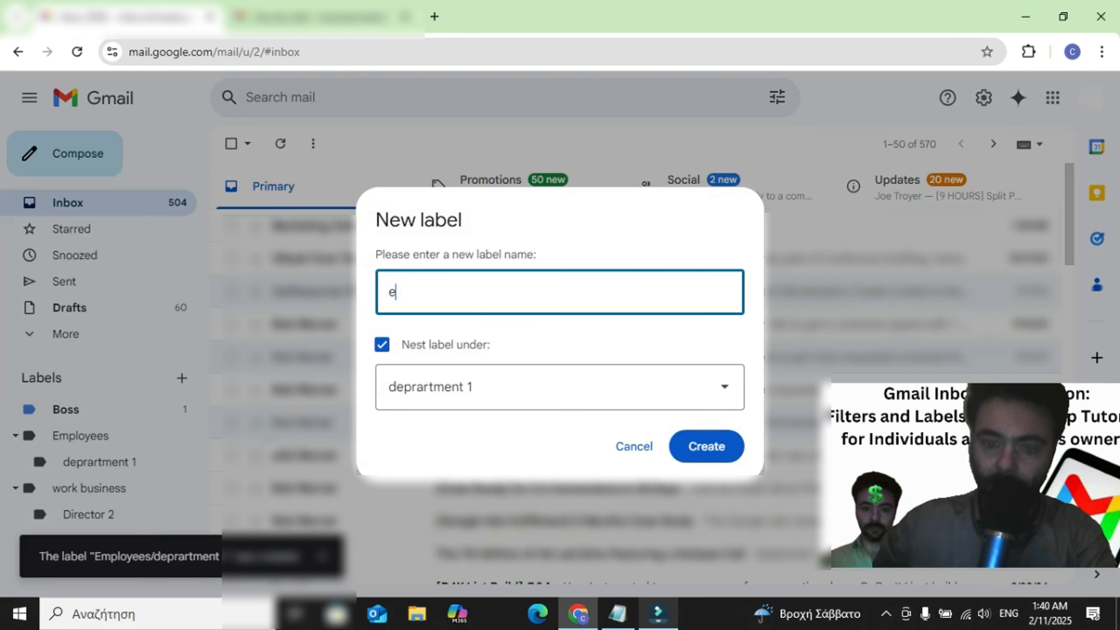
key("BackSpace")
key("BackSpace")
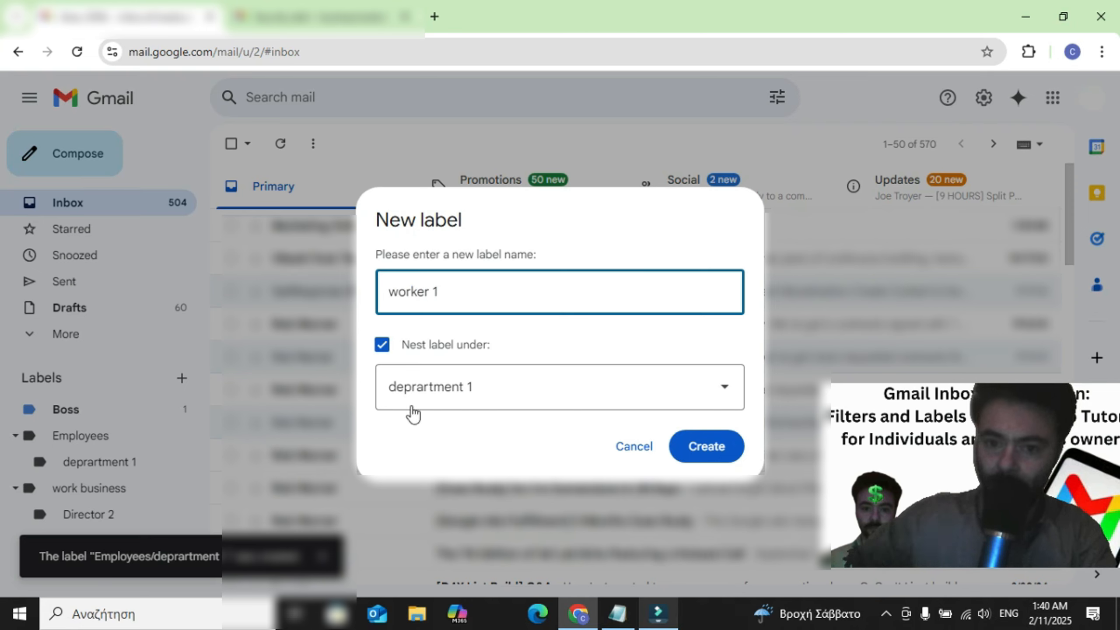
left_click(707, 446)
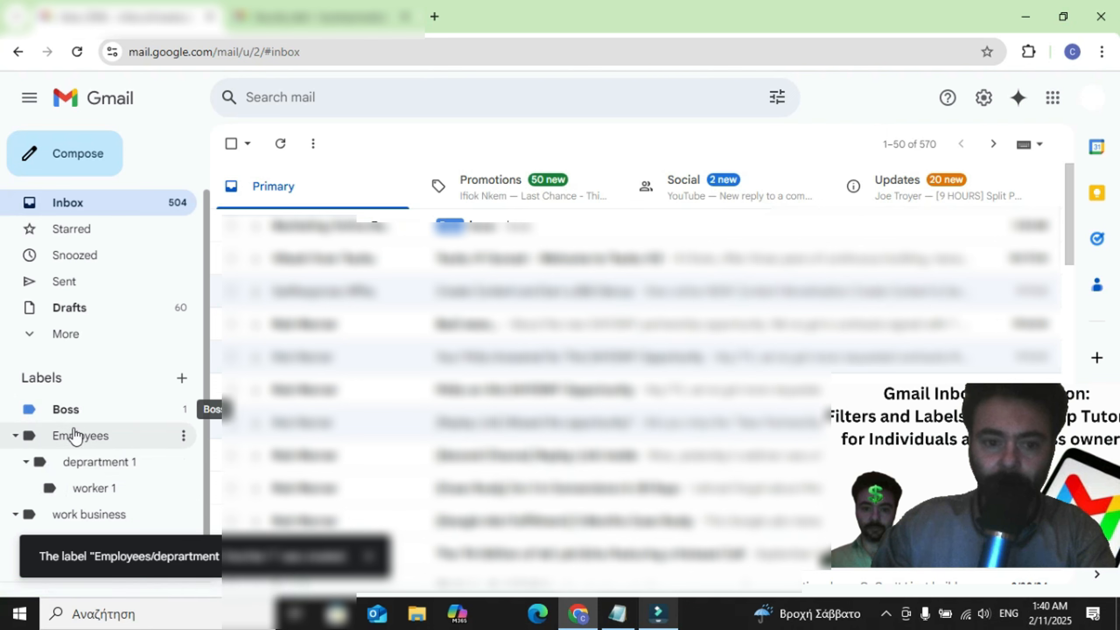
Collapse and expand the sublabels of Employees and "work business" to review the nesting, dismissing the desktop notification prompt.
left_click(183, 435)
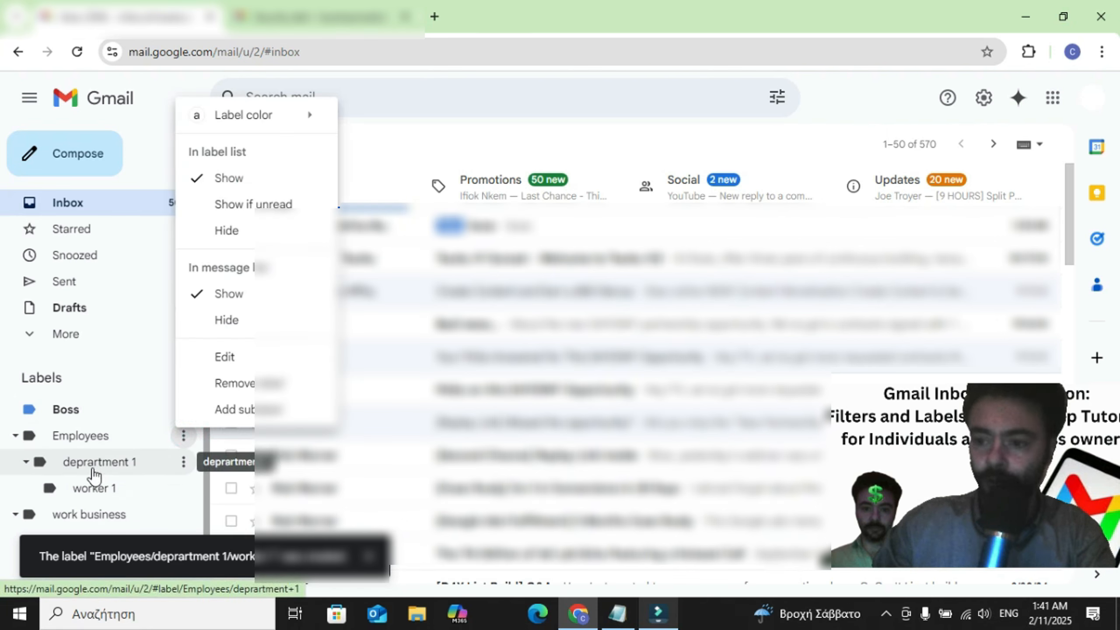
left_click(16, 434)
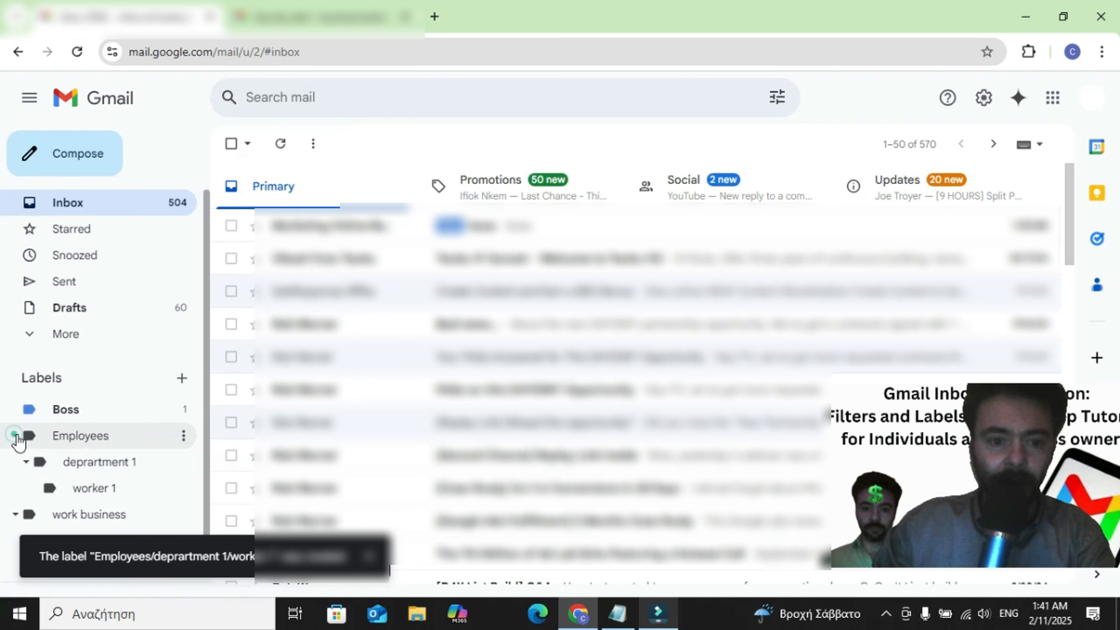
left_click(15, 435)
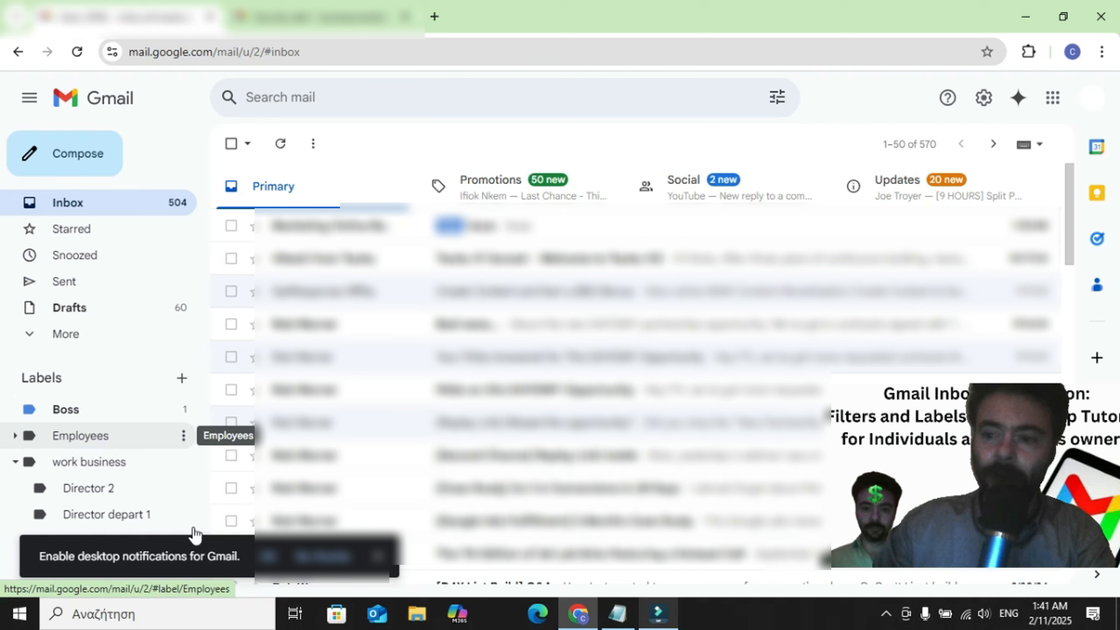
left_click(378, 556)
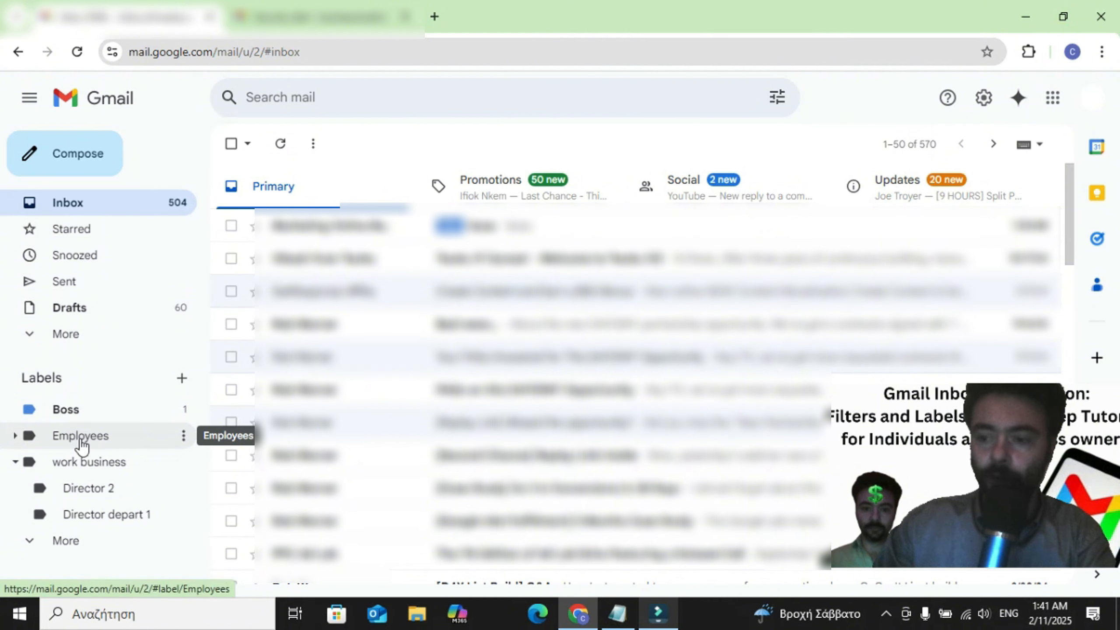
left_click(14, 436)
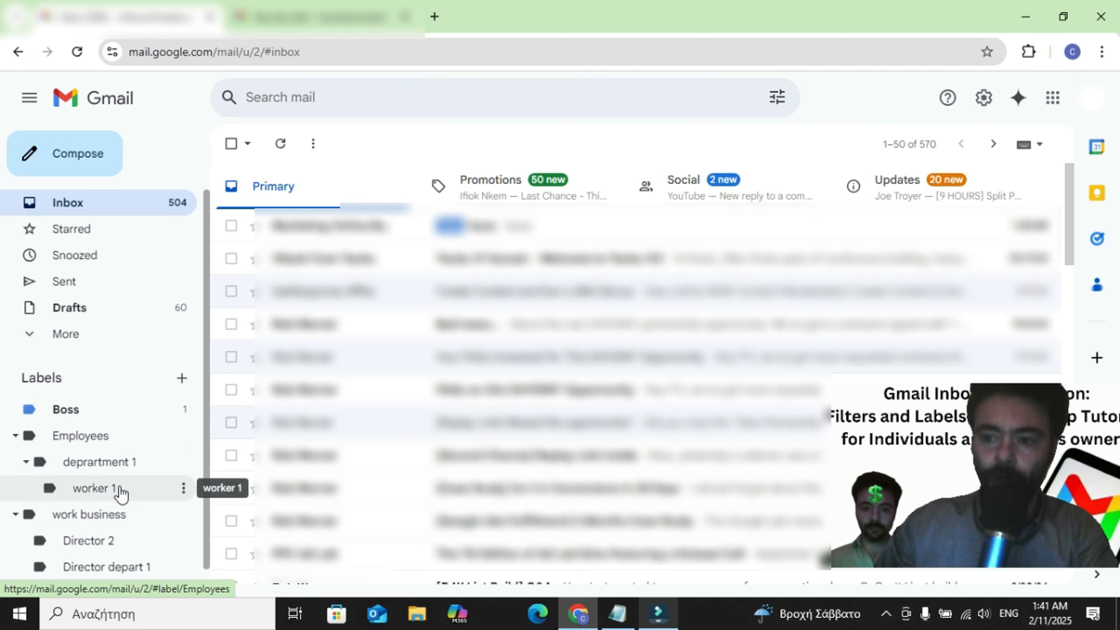
left_click(15, 435)
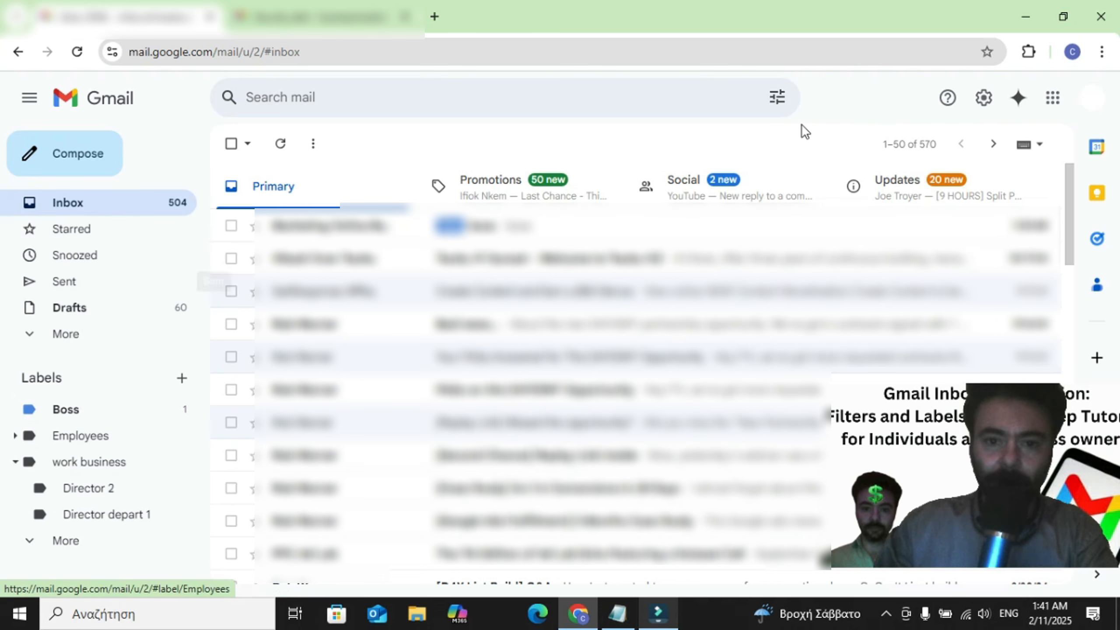
left_click(15, 461)
left_click(14, 461)
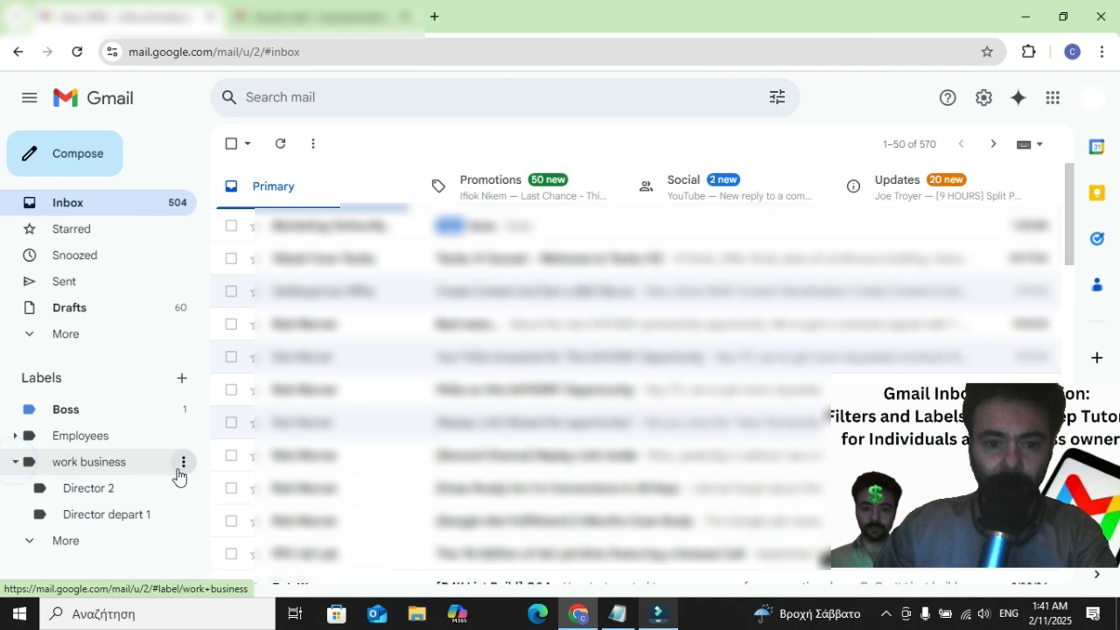
Color only the "work business" label red, without its sublabels, and collapse its sublabel list.
left_click(182, 462)
mouse_move(279, 145)
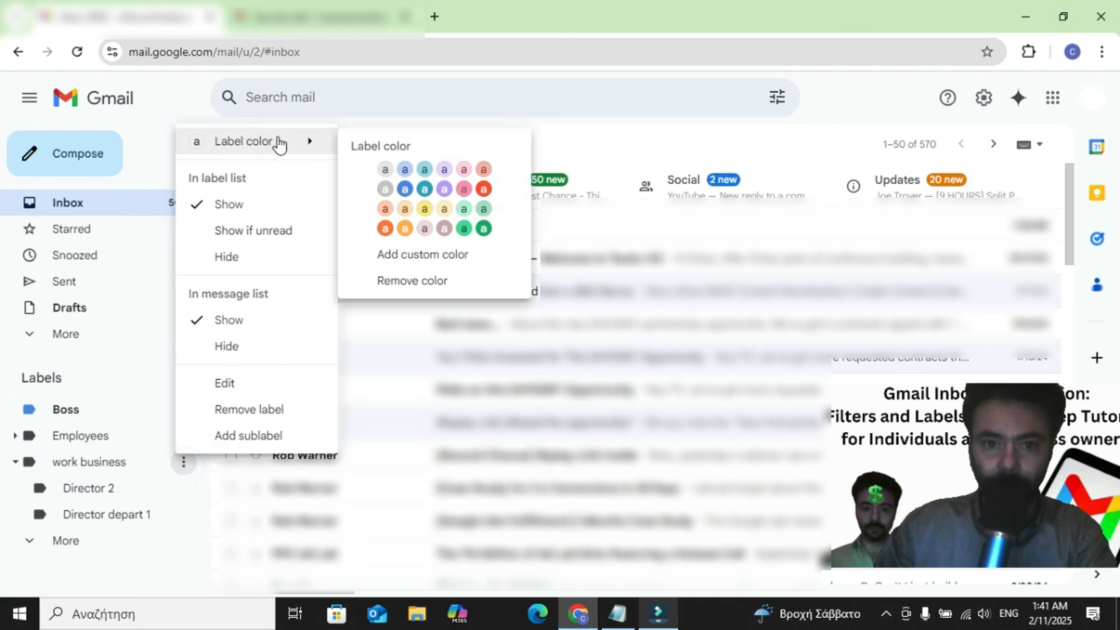
left_click(485, 190)
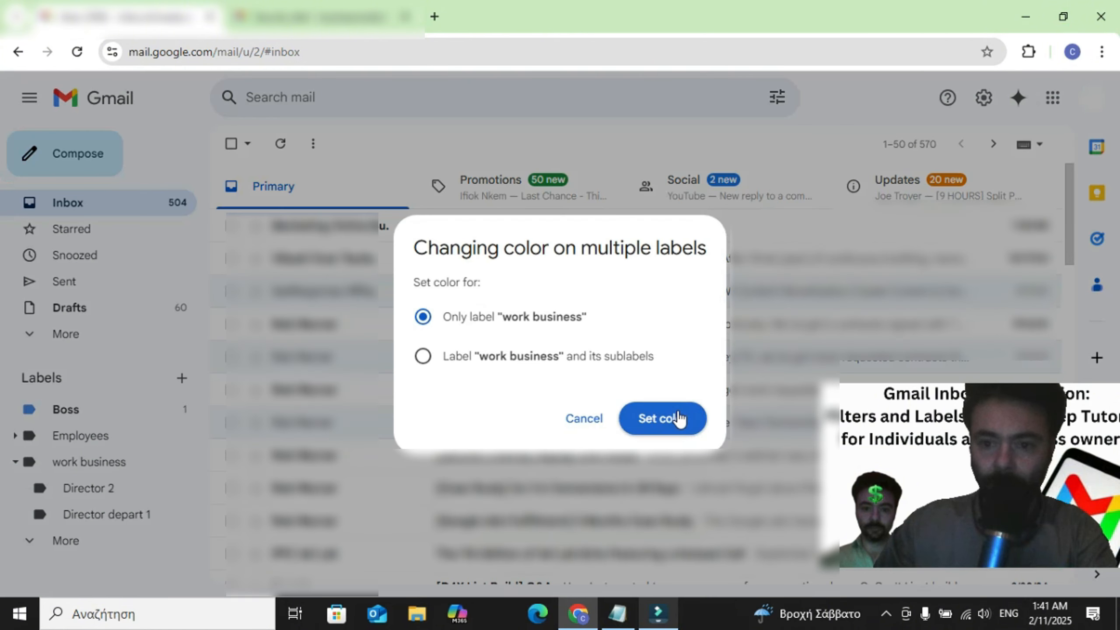
left_click(424, 356)
left_click(422, 317)
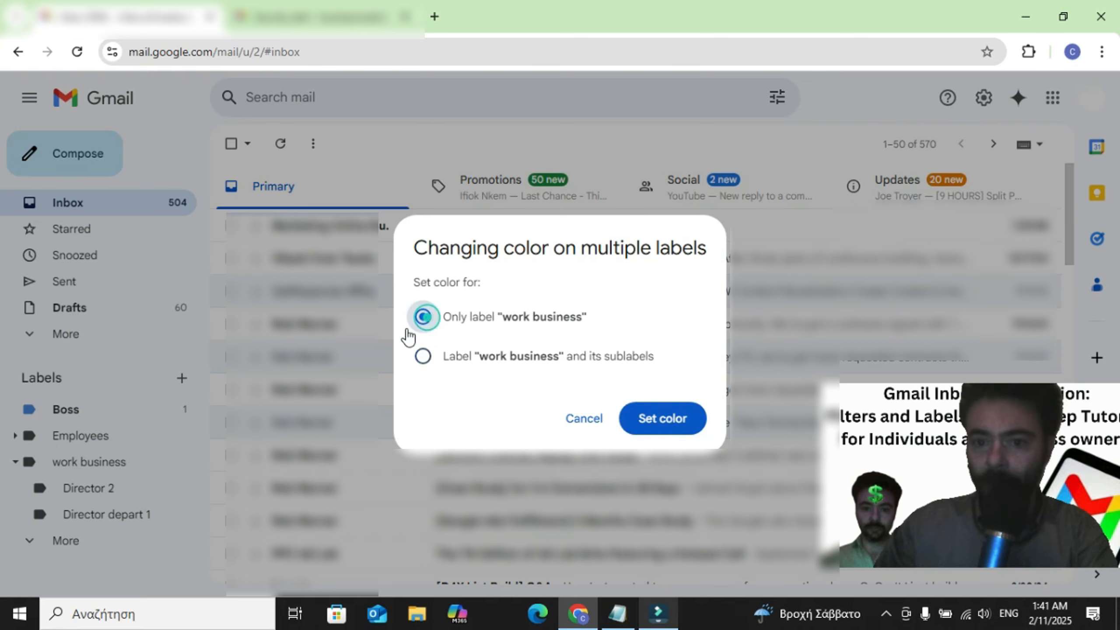
left_click(675, 427)
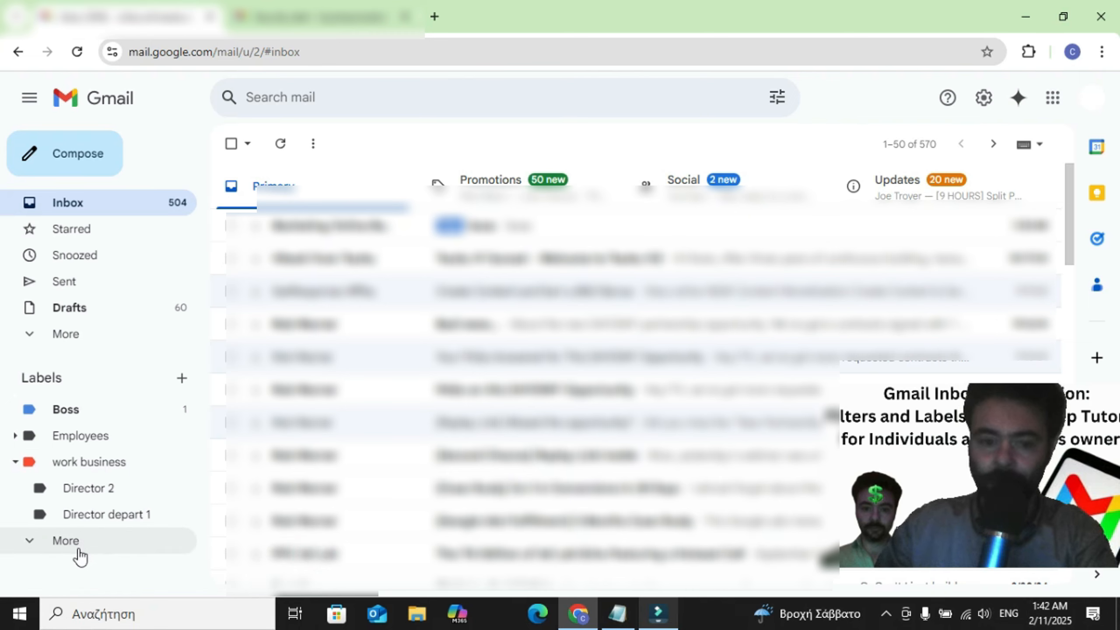
left_click(14, 462)
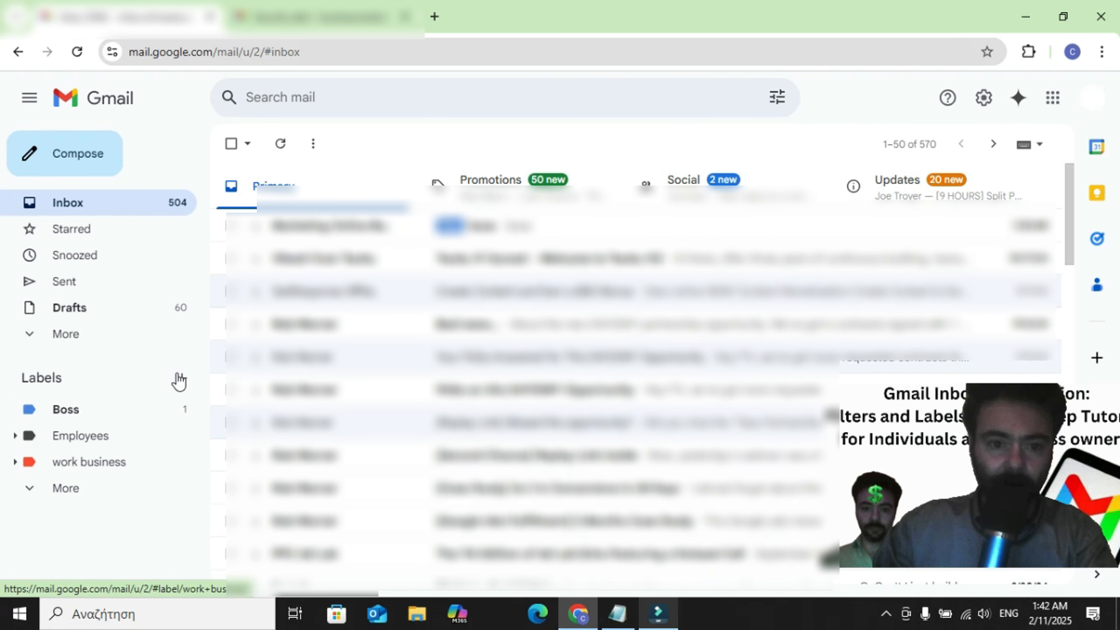
Create a top-level label named "friends and family" and expand the sublabels of Employees.
left_click(181, 378)
type("friends and family")
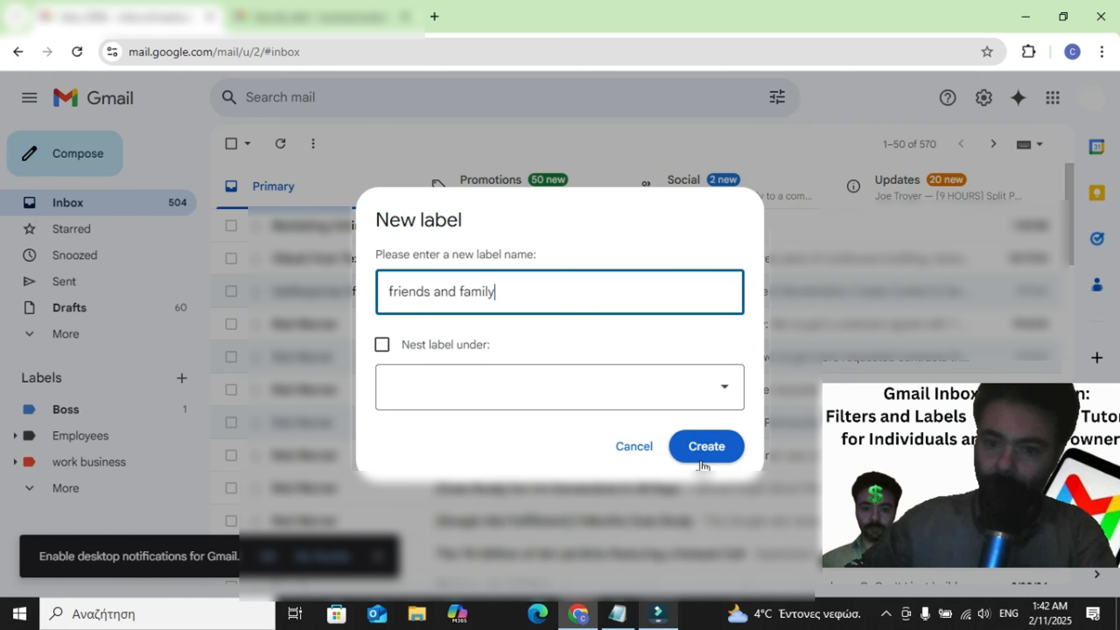
left_click(706, 445)
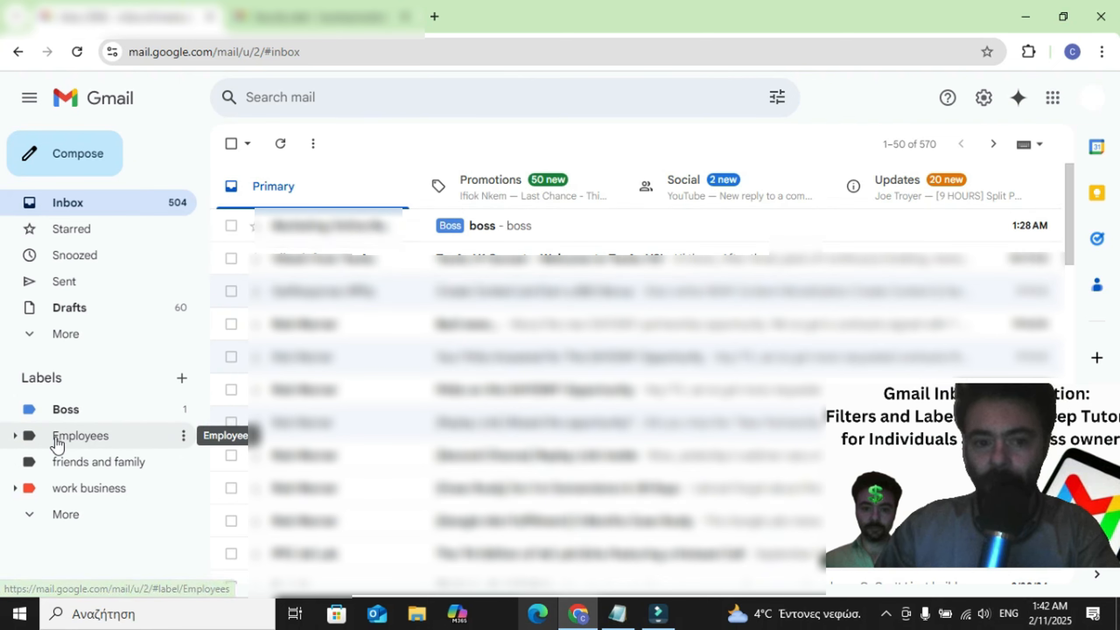
left_click(14, 436)
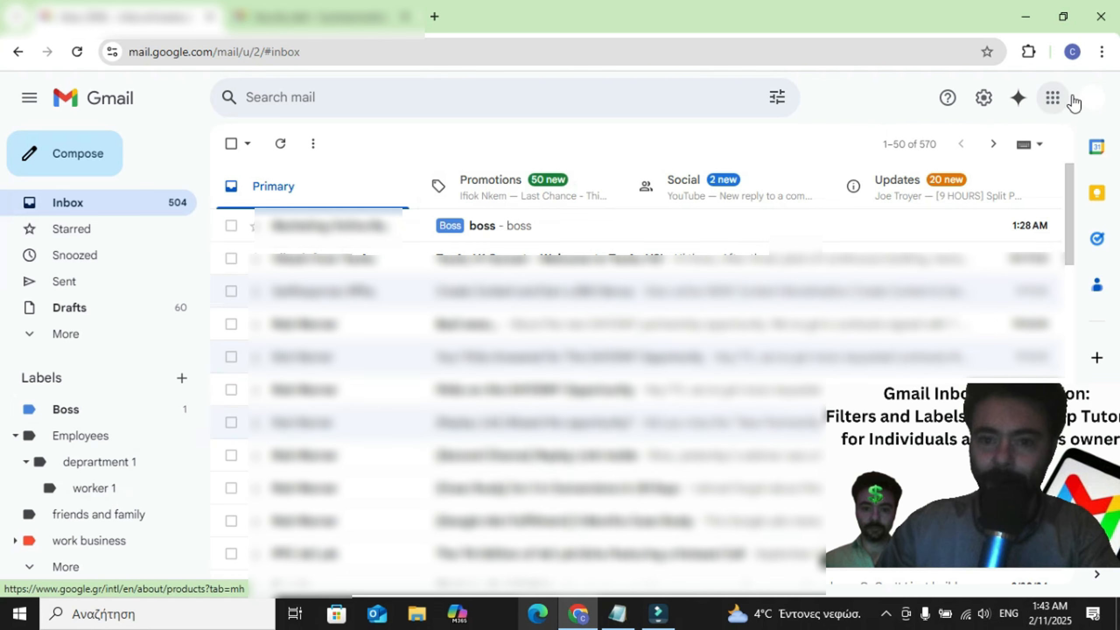
Start a new filter in the settings for messages from the contact's e-mail address and proceed to its actions.
left_click(985, 97)
left_click(922, 181)
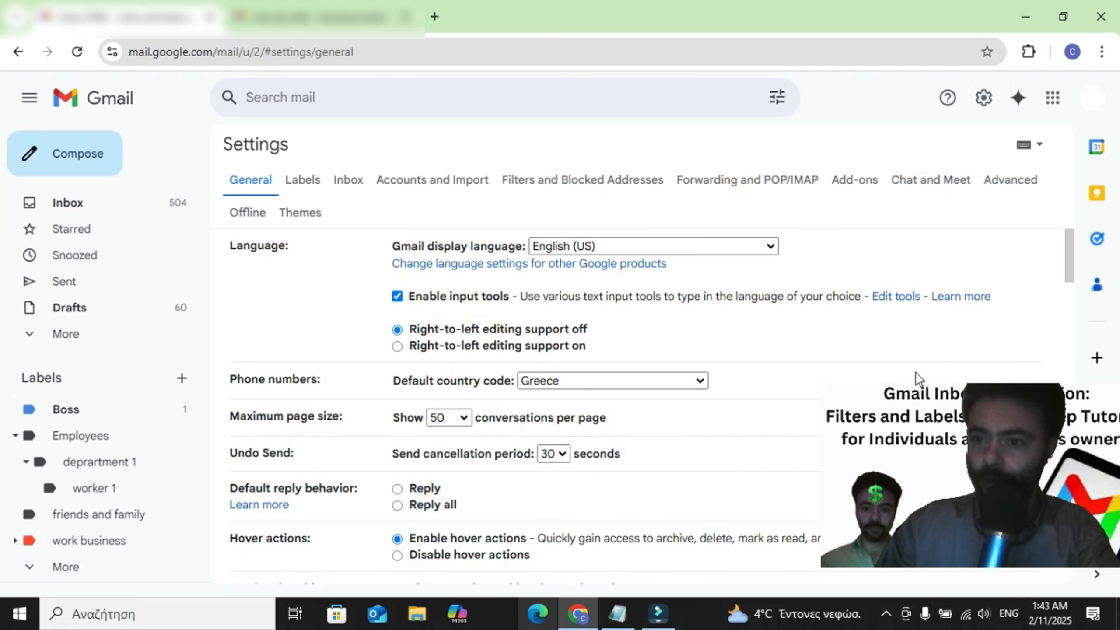
left_click(560, 187)
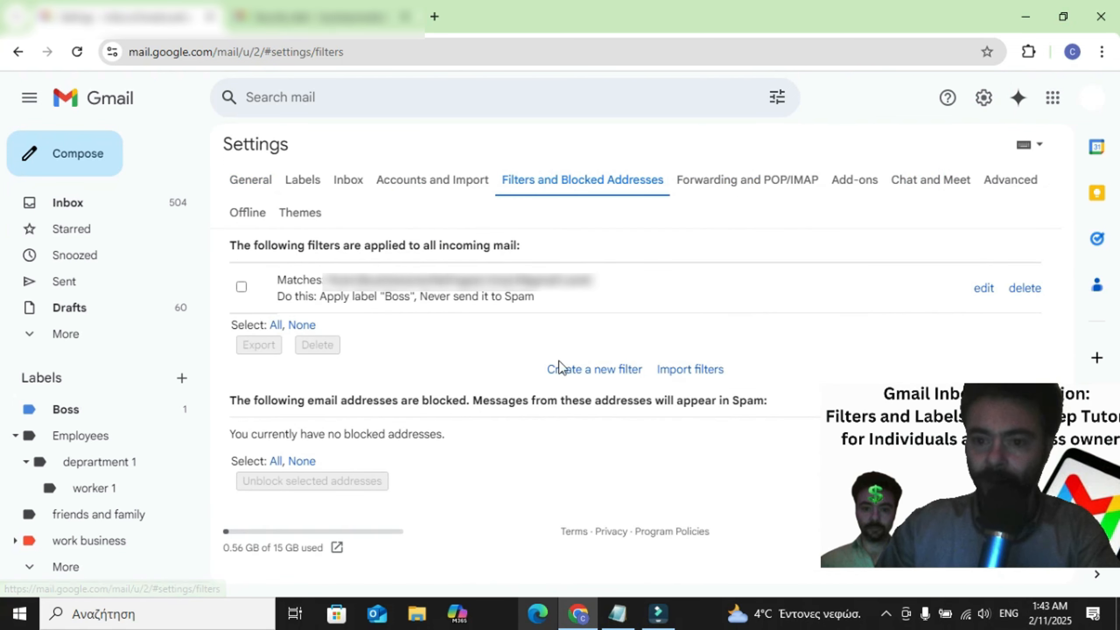
left_click(565, 369)
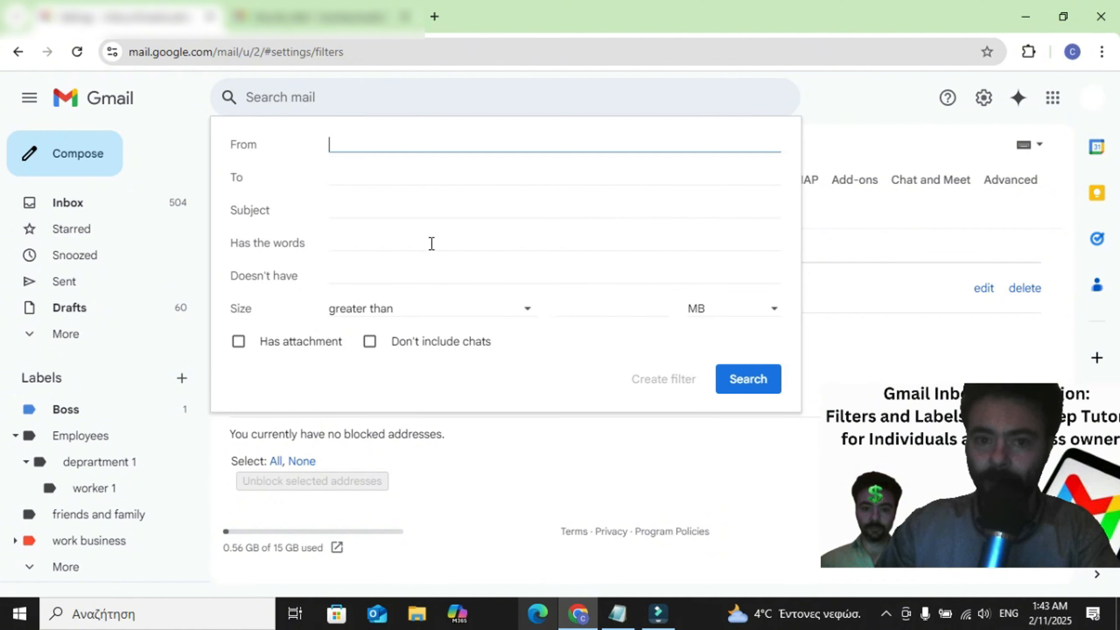
type("mike")
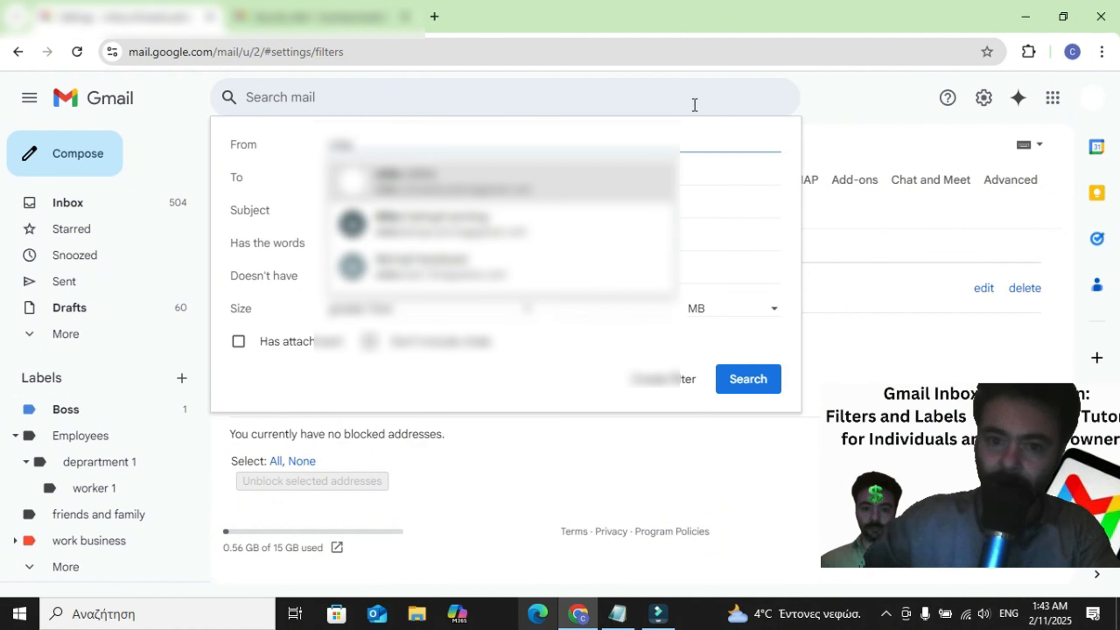
left_click(452, 180)
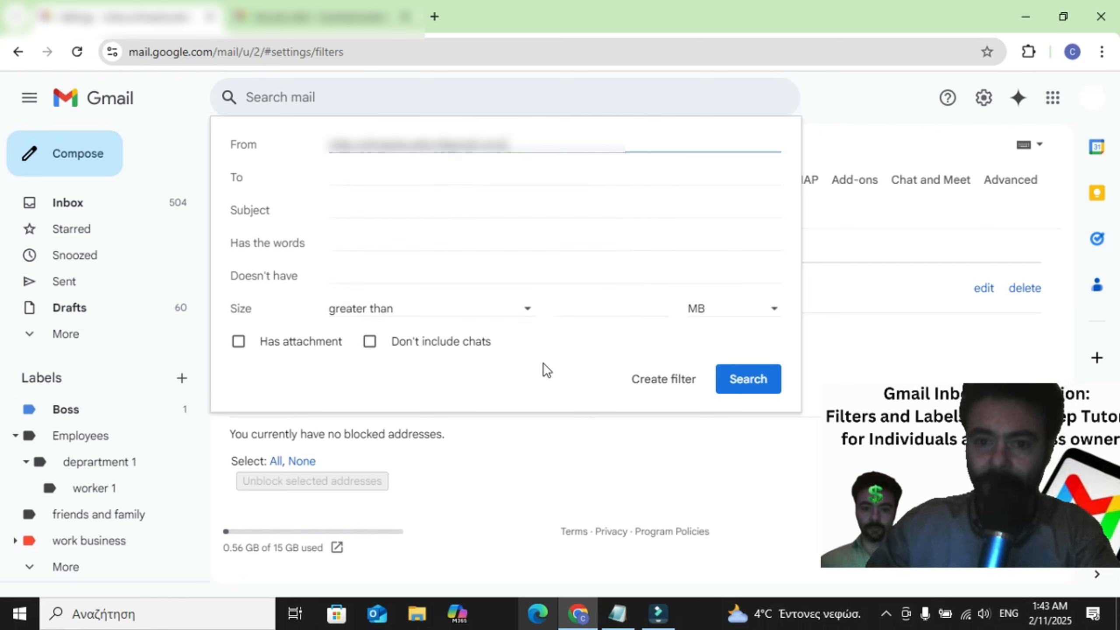
left_click(658, 389)
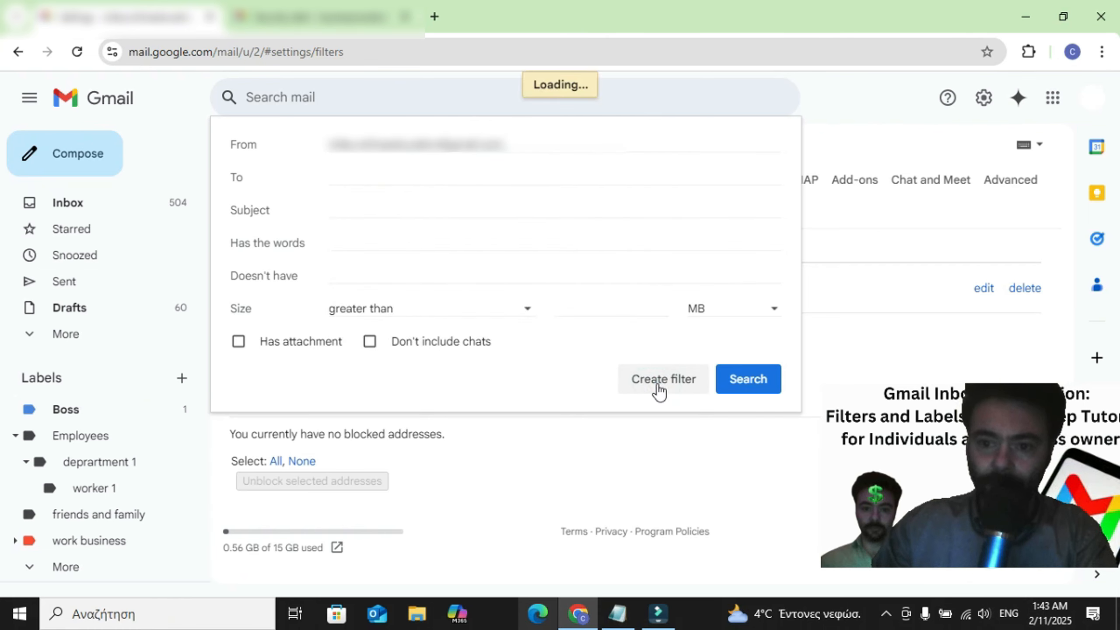
Set the filter to never send messages to Spam and to skip the Inbox, but discard it and return to the inbox.
left_click(241, 357)
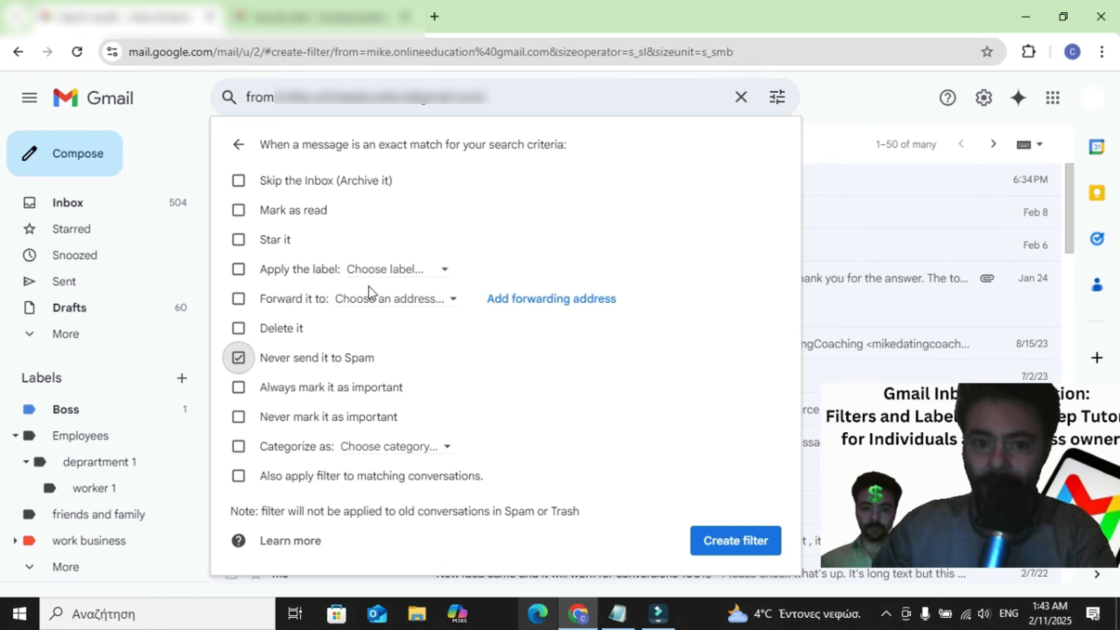
left_click(240, 179)
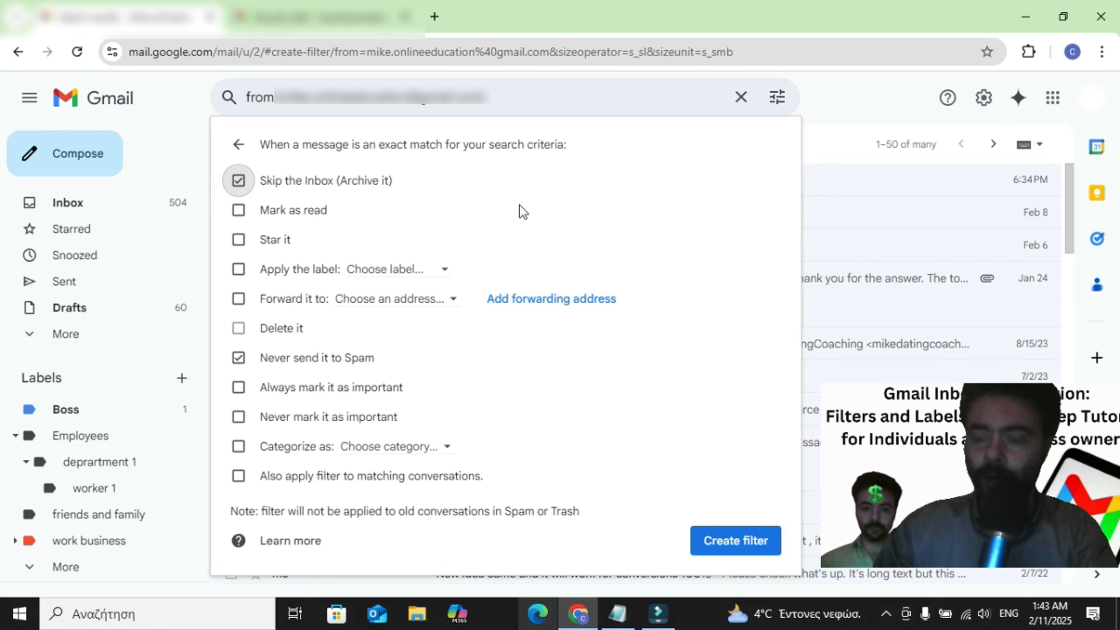
left_click(740, 97)
left_click(62, 201)
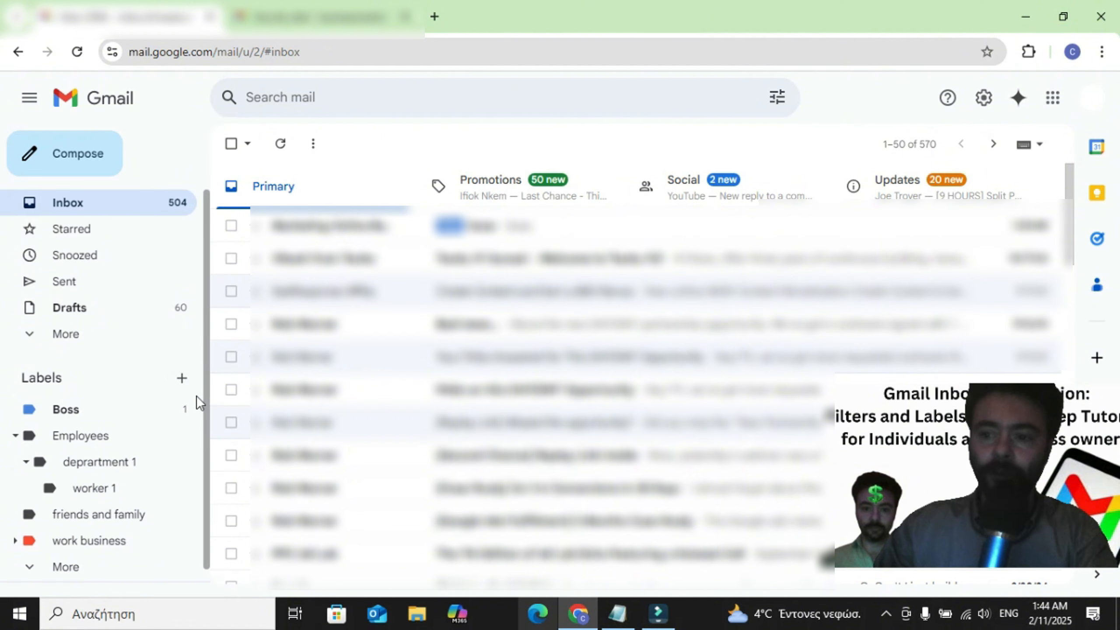
Examine the sublabels under "work-business" in the other Gmail account's tab and return to the first account.
left_click(309, 16)
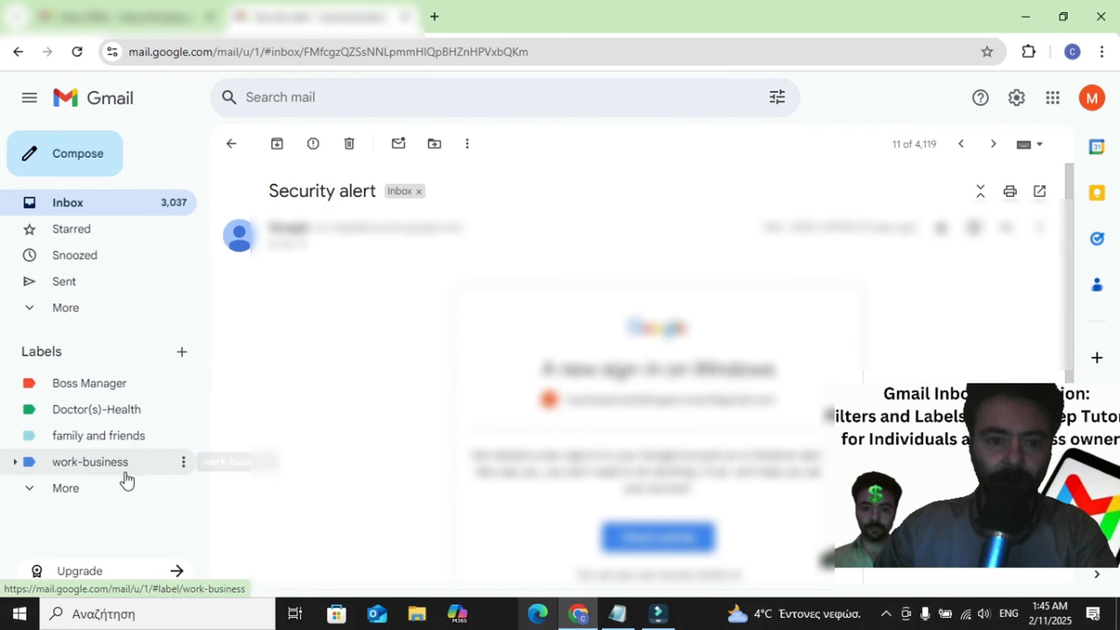
left_click(16, 463)
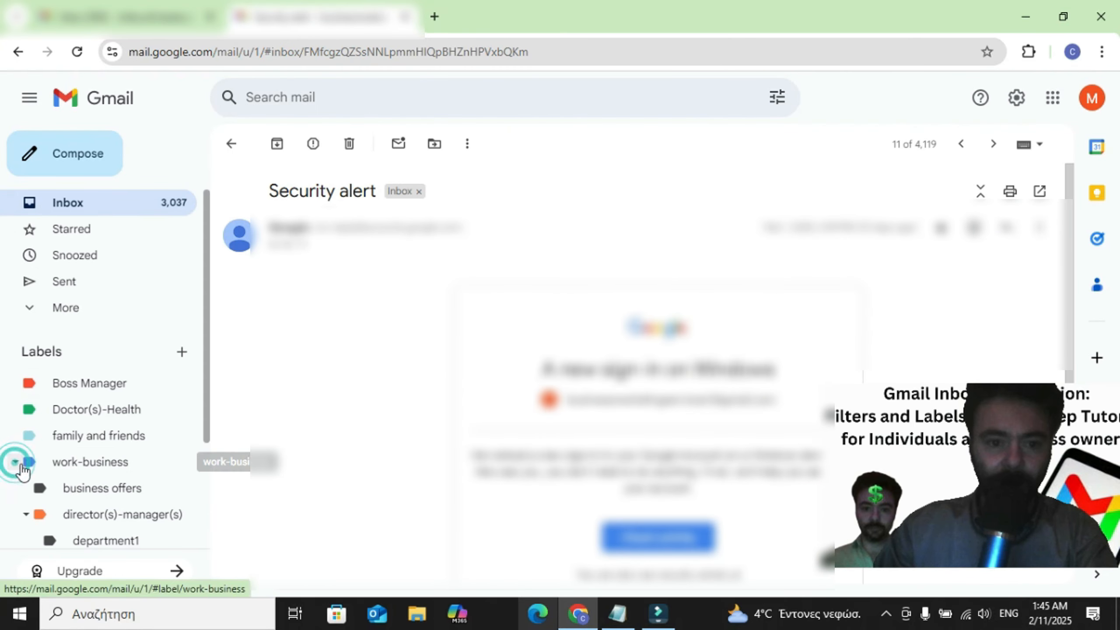
left_click(116, 9)
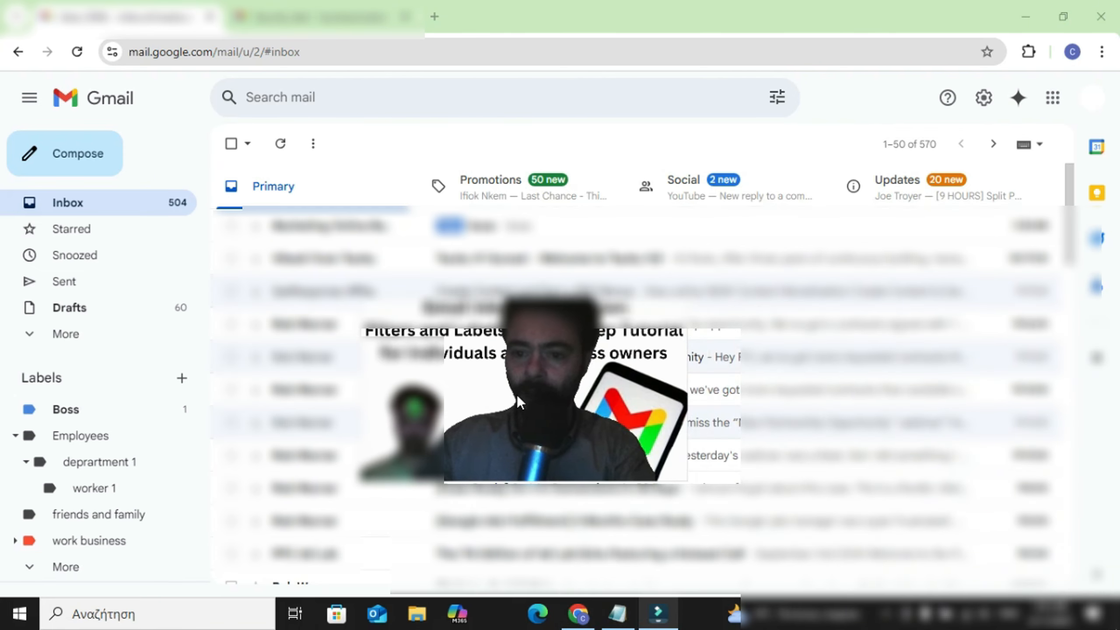
Open the existing Boss filter for editing from the filter settings and proceed to its actions.
left_click(985, 98)
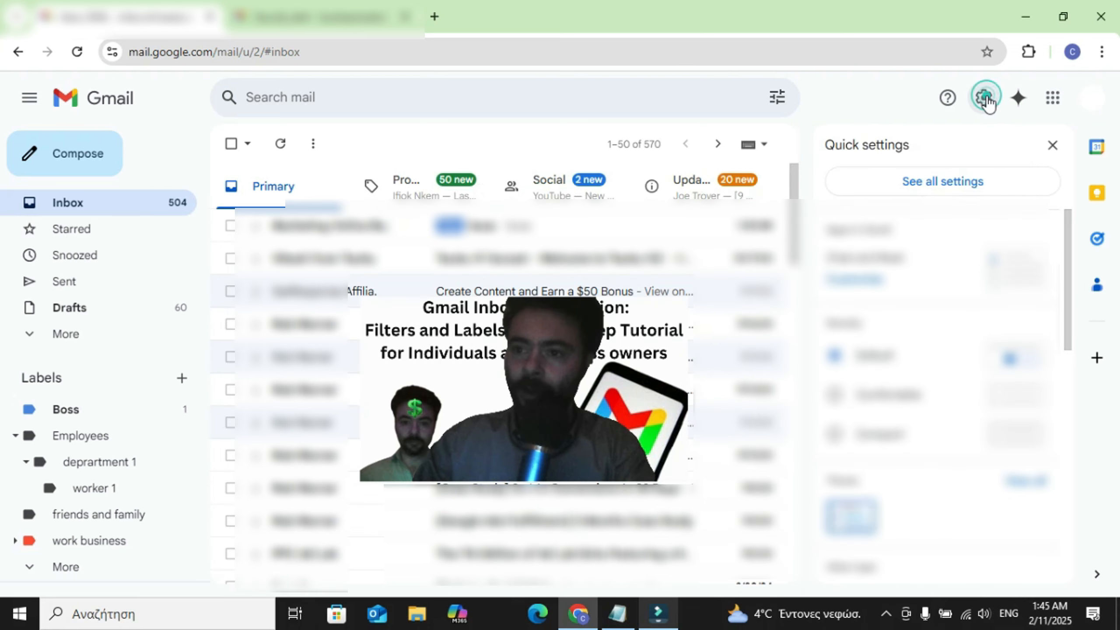
left_click(952, 187)
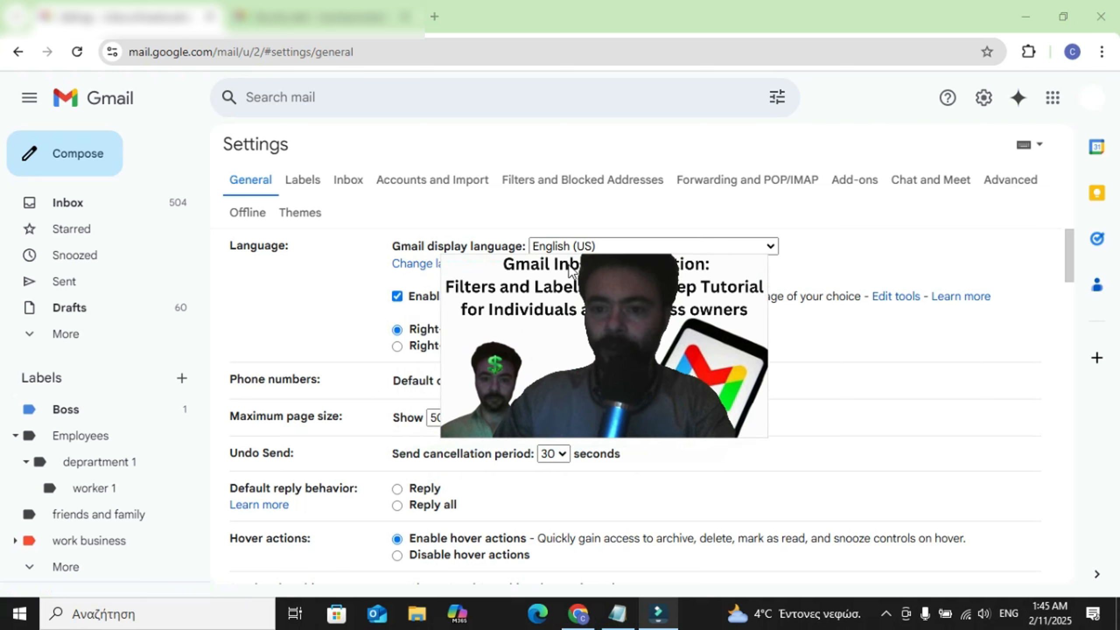
left_click(558, 180)
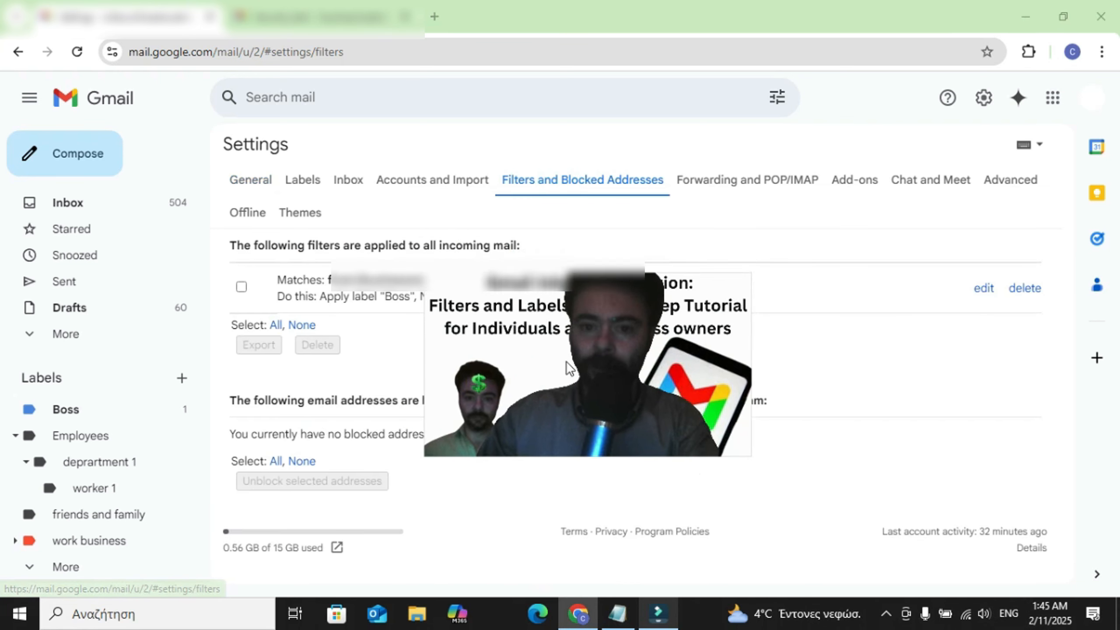
left_click(983, 290)
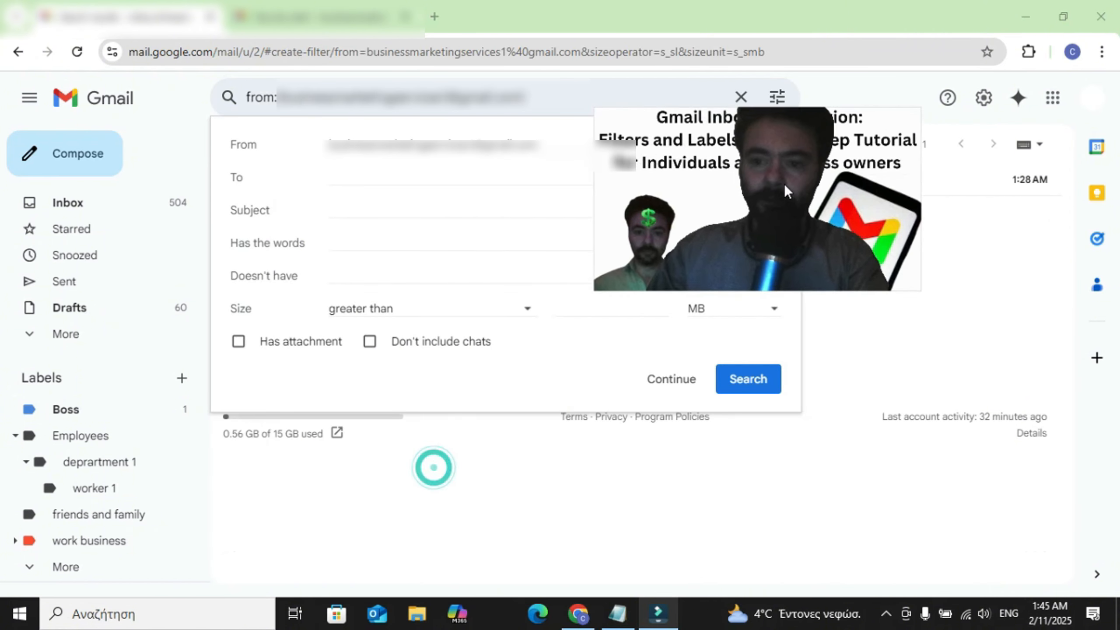
left_click(675, 380)
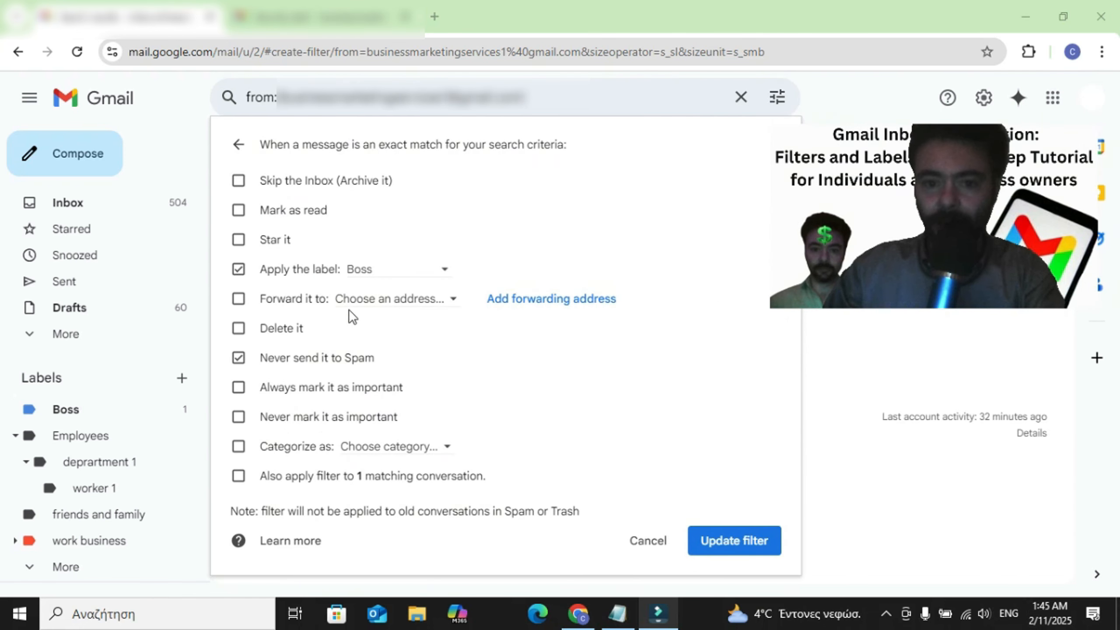
Try clearing the Boss label from the filter's actions and toggling Skip the Inbox, and leave the filter without updating it.
left_click(431, 270)
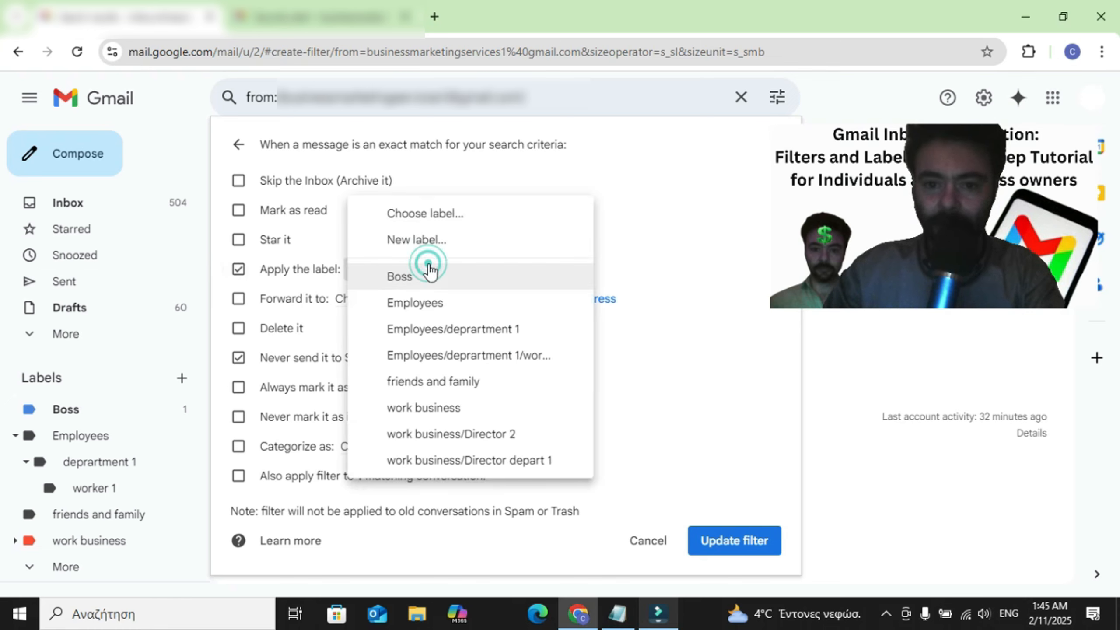
left_click(591, 208)
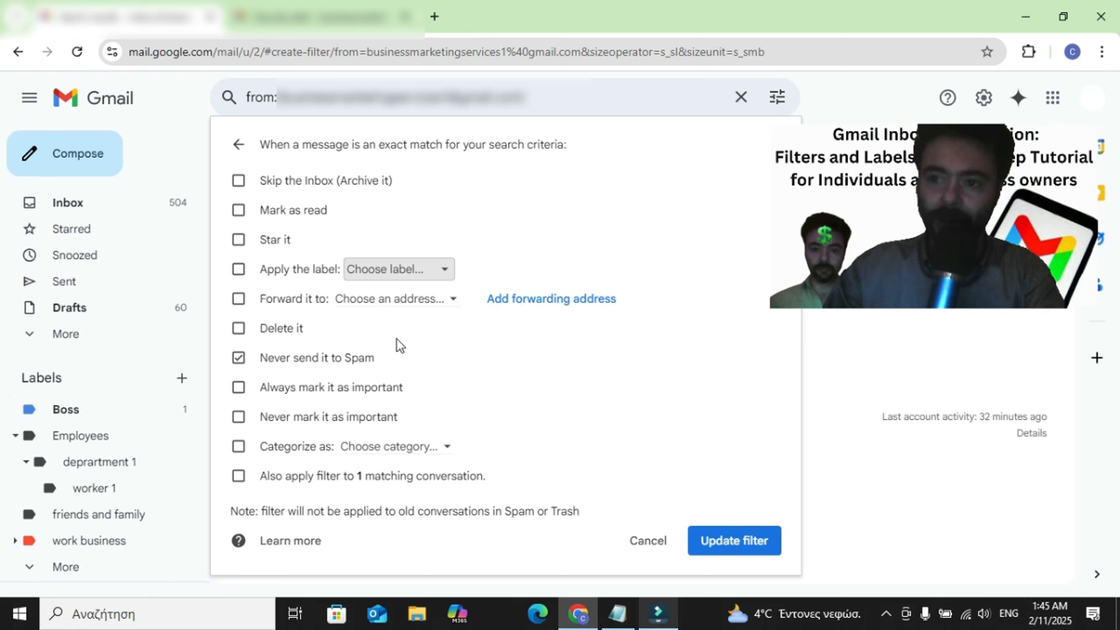
left_click(245, 270)
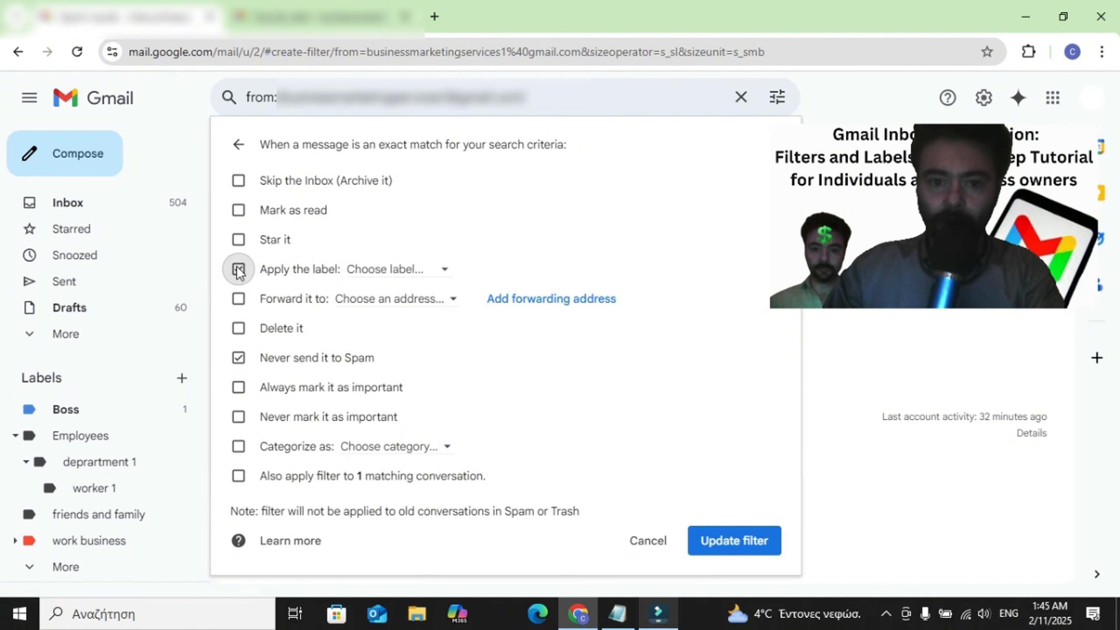
left_click(238, 180)
left_click(239, 180)
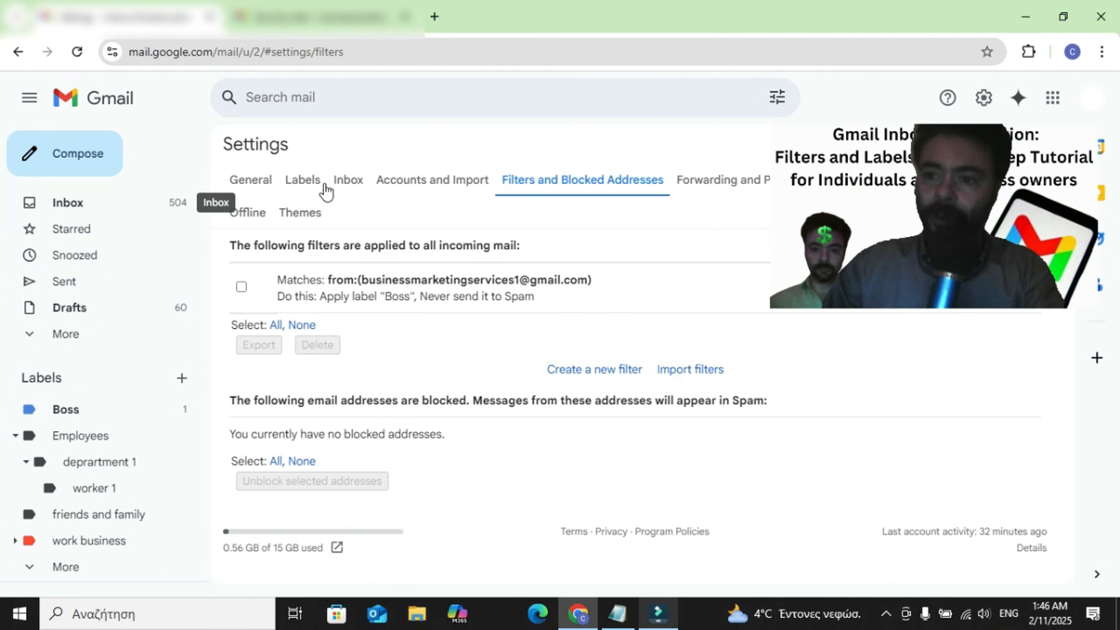
Inspect the edit options of the "friends and family" label in the label settings, cancel, and return to the inbox to check the Employees label's options.
left_click(313, 191)
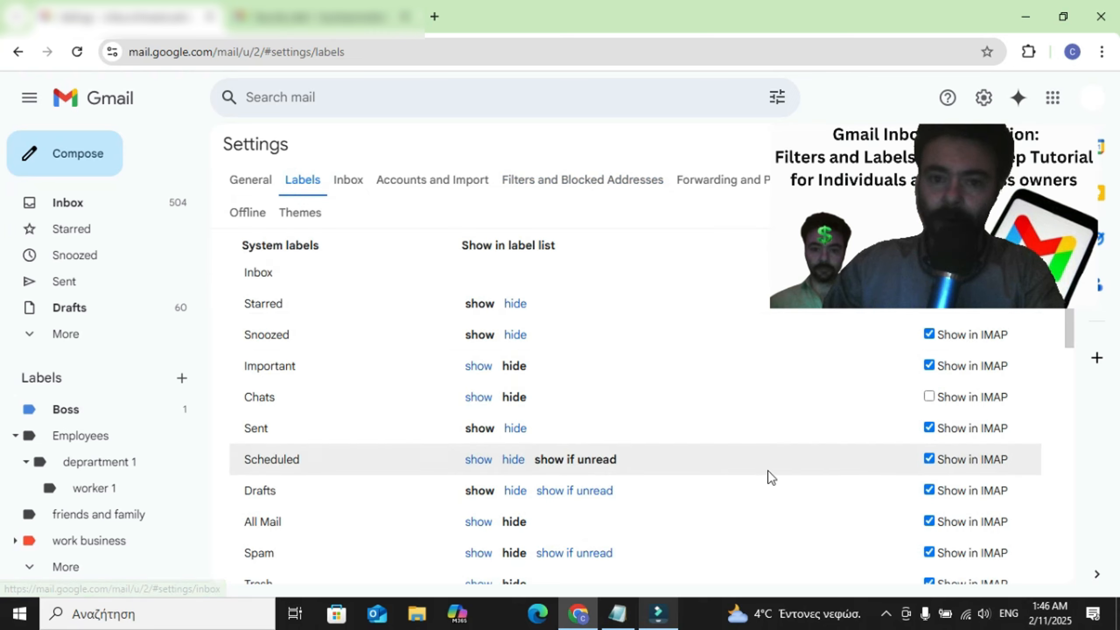
scroll(765, 472, "down", 5)
scroll(761, 465, "down", 6)
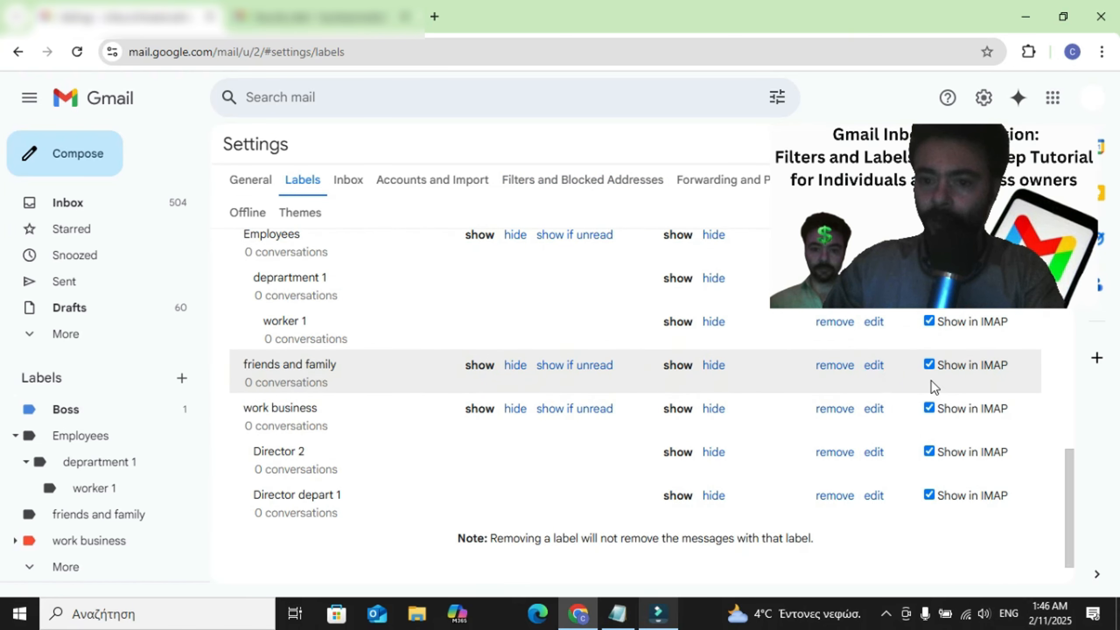
left_click(874, 366)
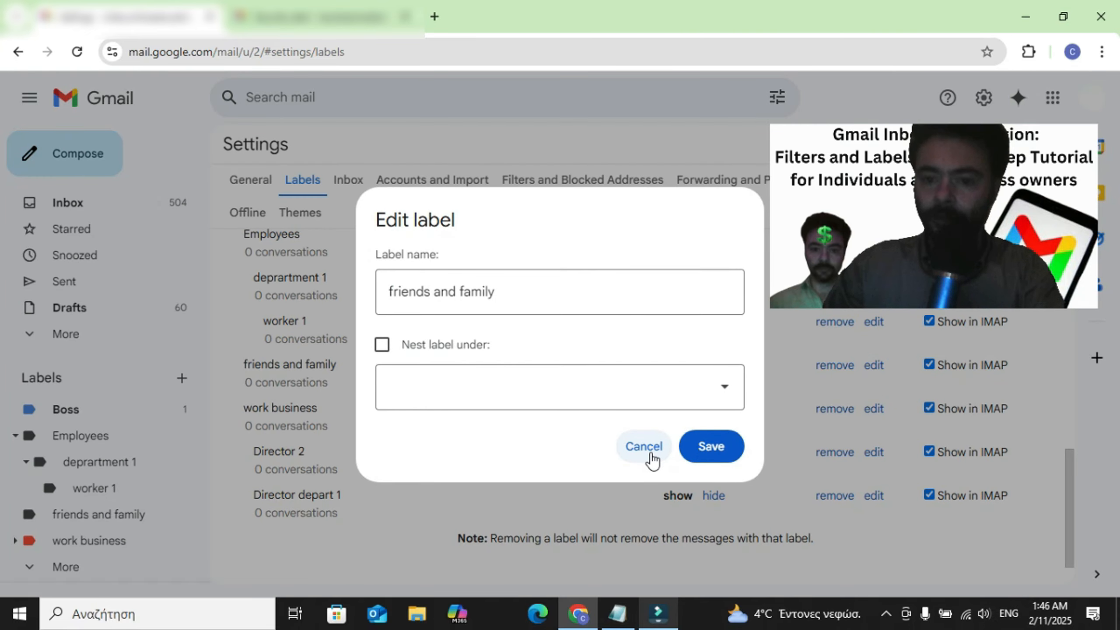
left_click(651, 458)
left_click(66, 207)
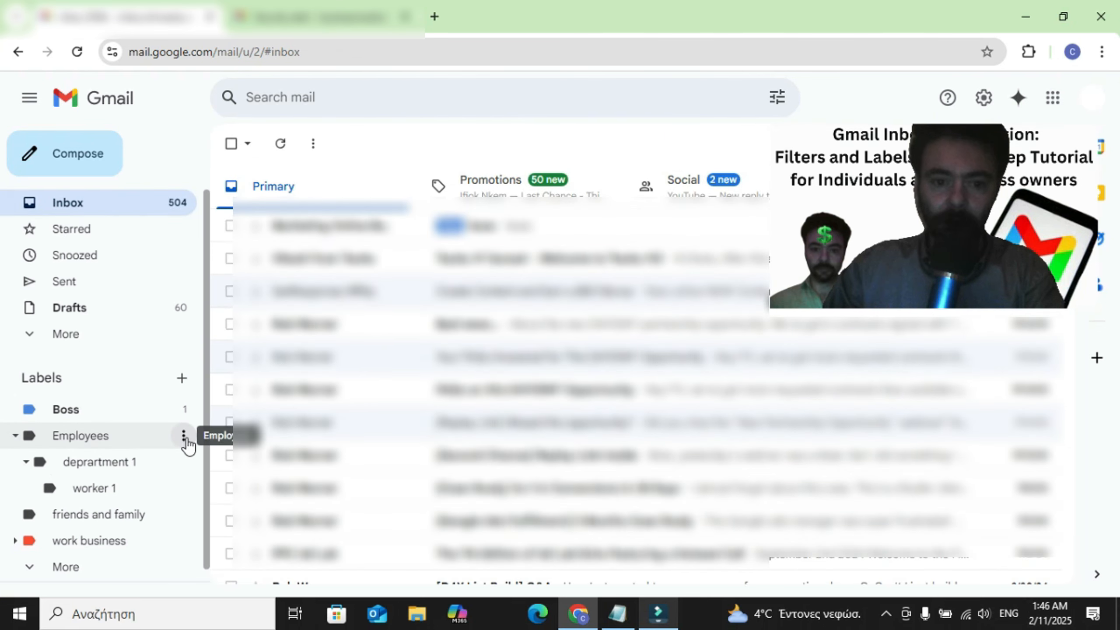
left_click(184, 439)
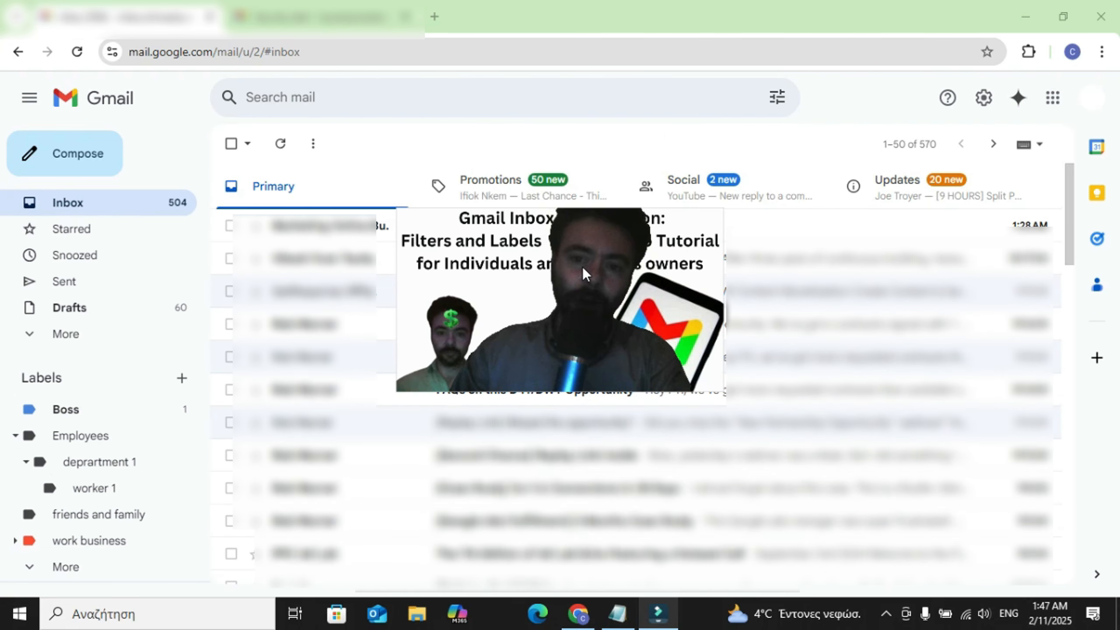